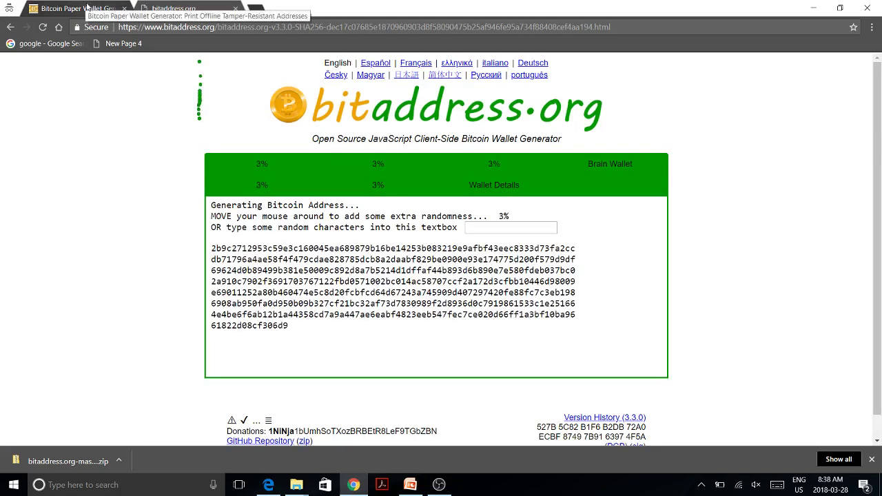
Step: Compare the bitcoinpaperwallet.com page with the bitaddress.org generator, ending on bitaddress.org
{"action": "left_click", "coordinate": [89, 7]}
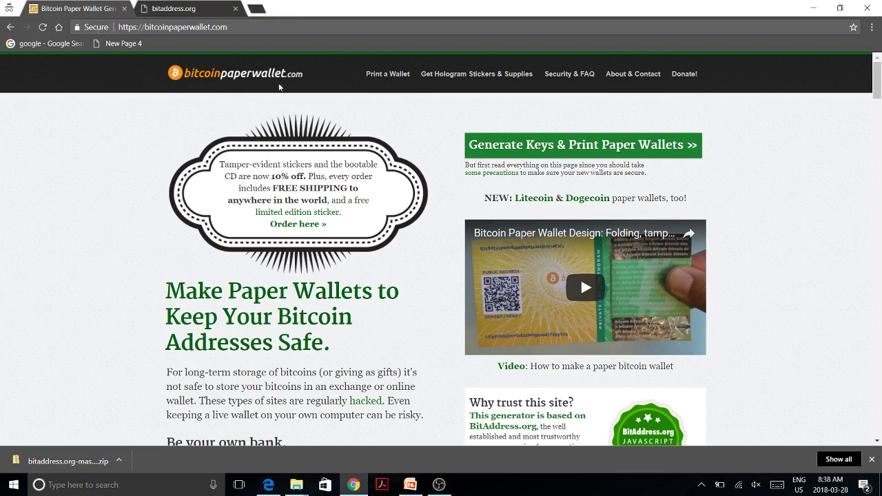
{"action": "left_click", "coordinate": [187, 4]}
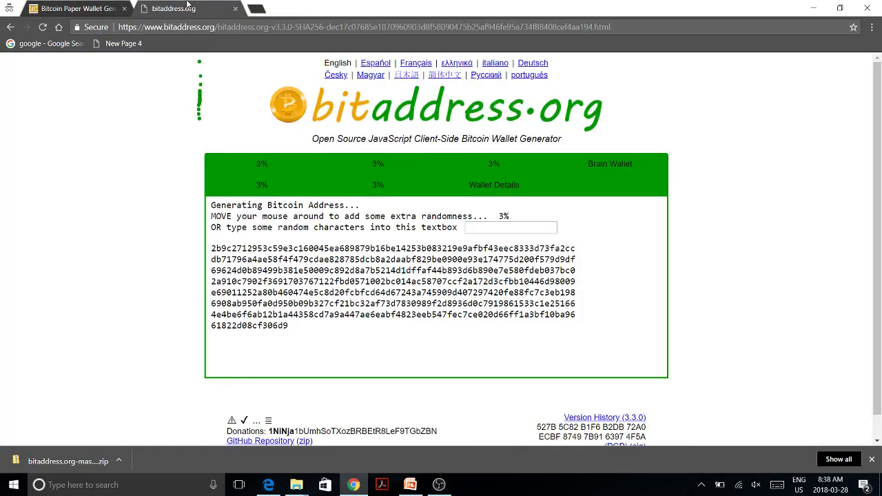
{"action": "left_click", "coordinate": [69, 4]}
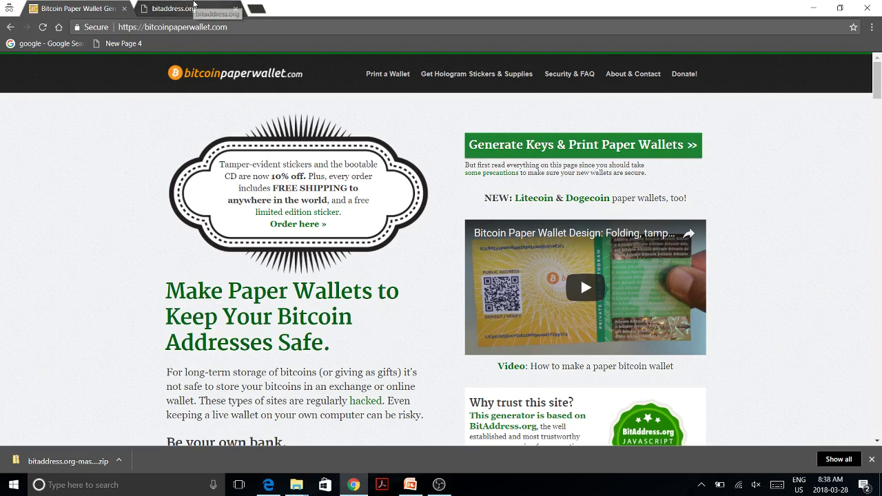
{"action": "left_click", "coordinate": [193, 6]}
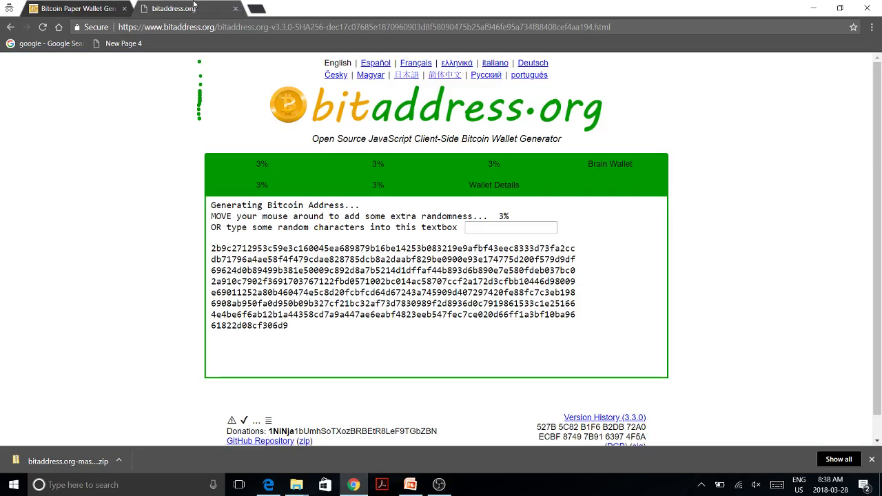
Step: Type random characters 'ffdfdfdsf' into the randomness box, raising progress to 37%
{"action": "scroll", "coordinate": [179, 200], "scroll_direction": "down", "scroll_amount": 1}
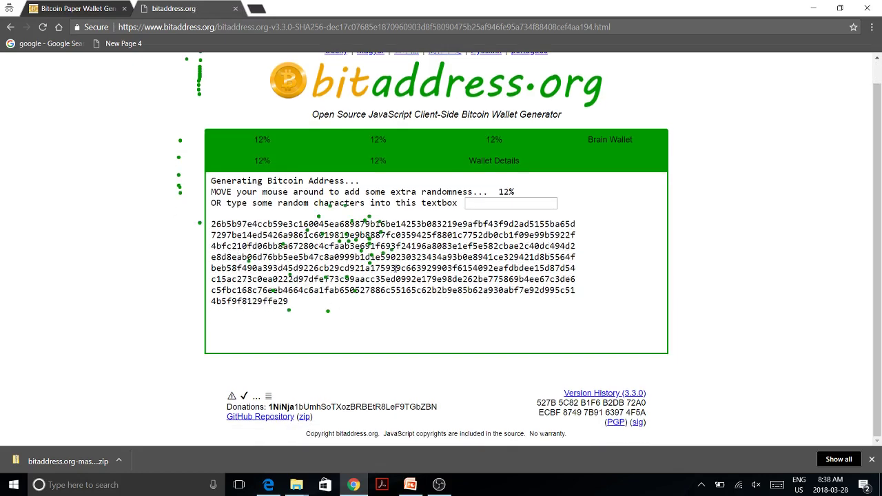
{"action": "left_click", "coordinate": [532, 206]}
{"action": "type", "text": "f"}
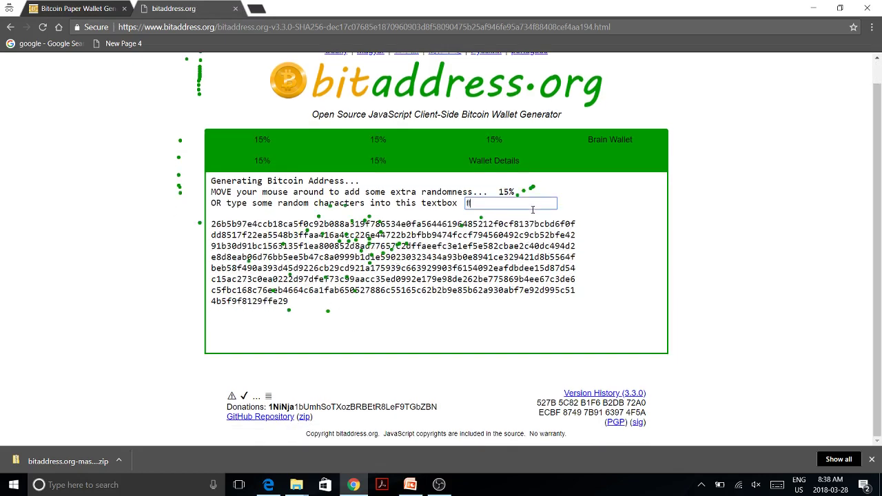
{"action": "type", "text": "fdfdfds"}
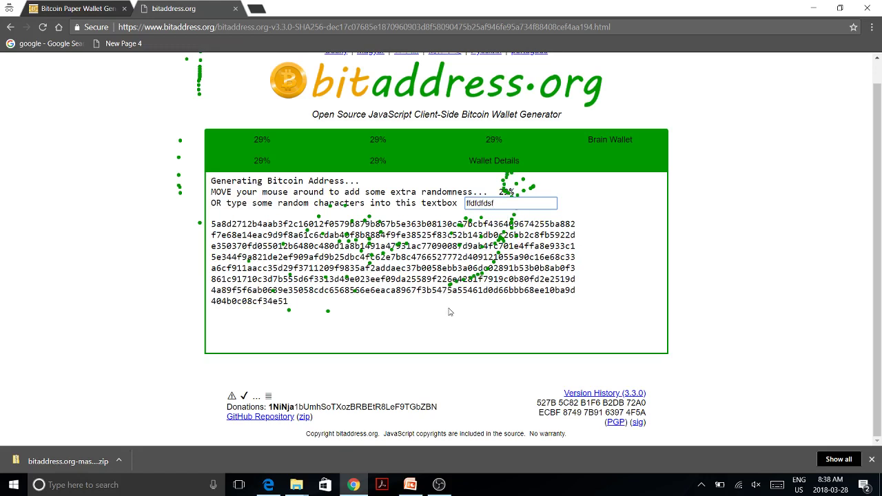
{"action": "type", "text": "f"}
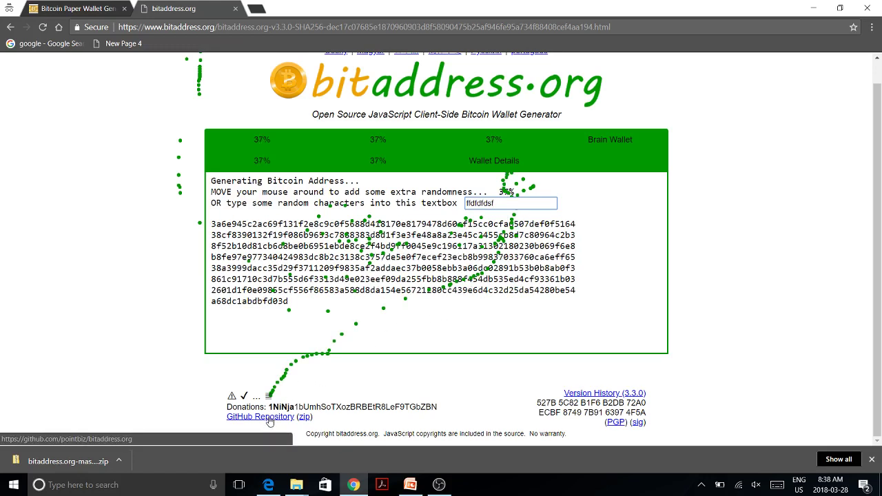
Step: Download the pointbiz/bitaddress.org GitHub repository as a ZIP into Desktop\test
{"action": "left_click", "coordinate": [268, 417]}
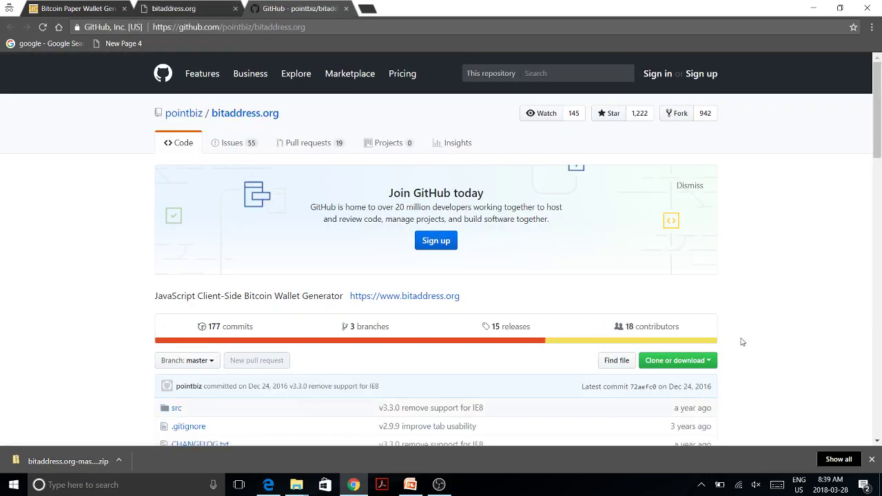
{"action": "scroll", "coordinate": [742, 342], "scroll_direction": "down", "scroll_amount": 3}
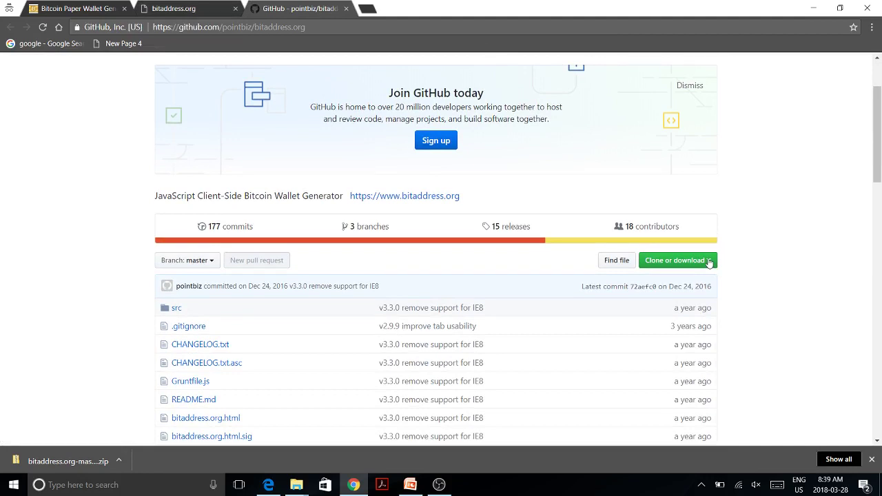
{"action": "left_click", "coordinate": [709, 262]}
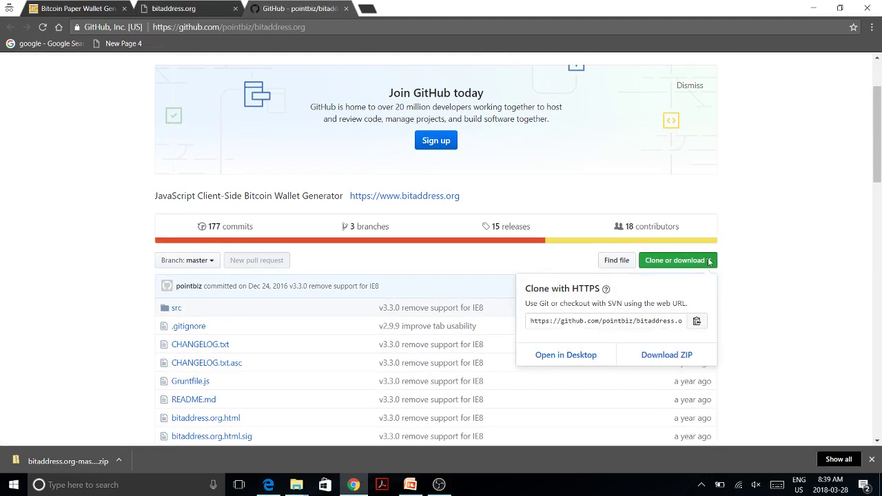
{"action": "left_click", "coordinate": [674, 358]}
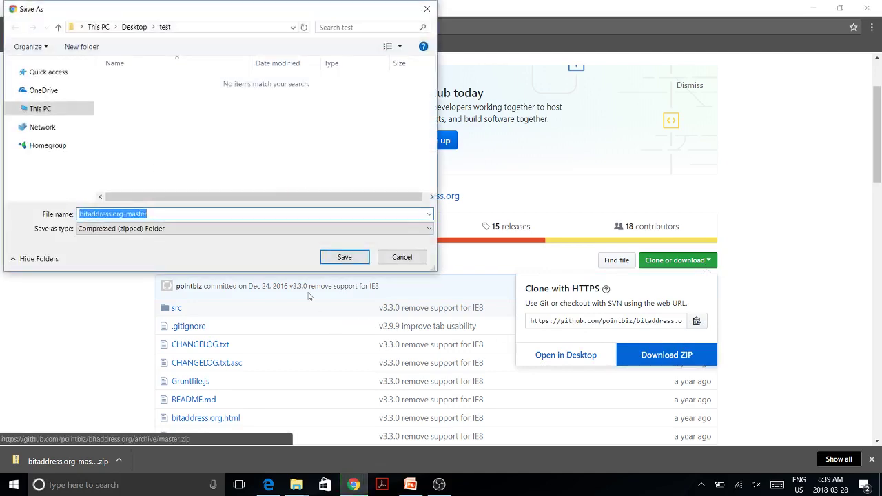
{"action": "left_click", "coordinate": [343, 258]}
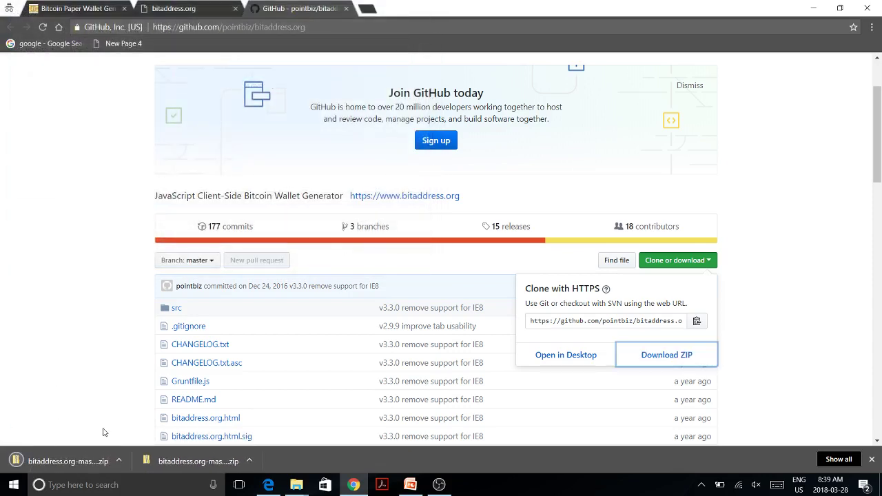
Step: Show the downloaded bitaddress.org-master ZIP in its Desktop test folder, with nothing selected
{"action": "left_click", "coordinate": [120, 461]}
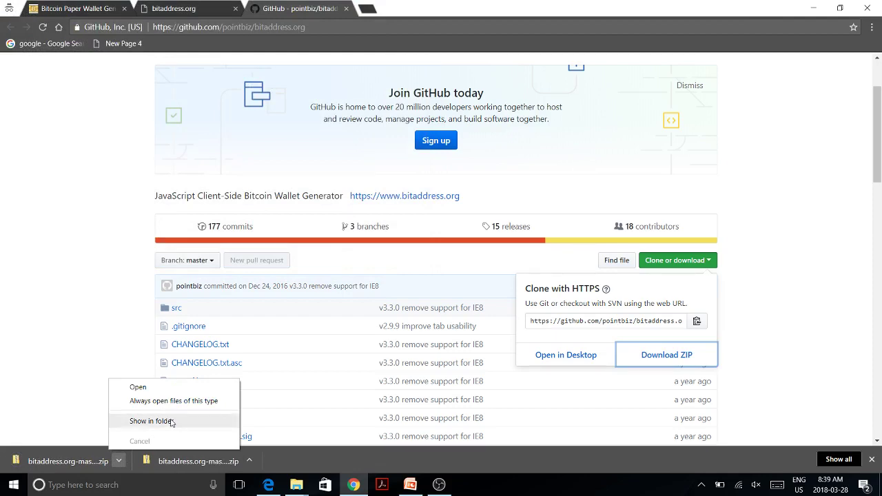
{"action": "left_click", "coordinate": [171, 422]}
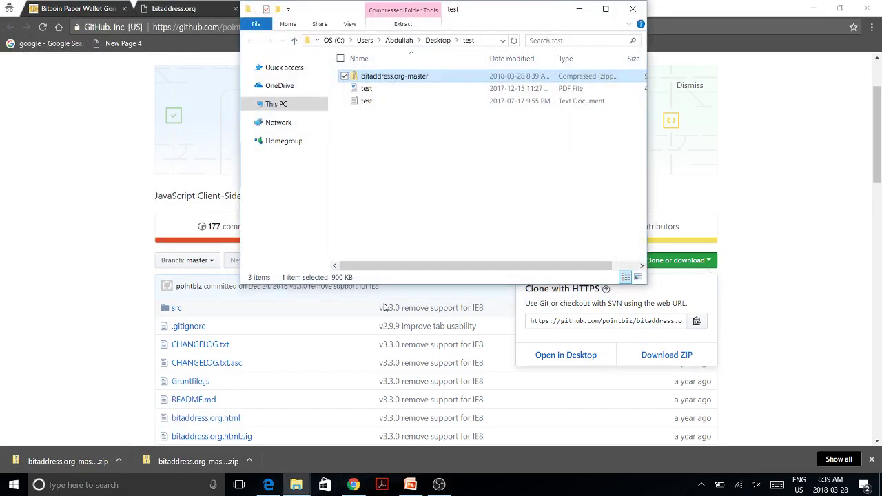
{"action": "left_click", "coordinate": [499, 188]}
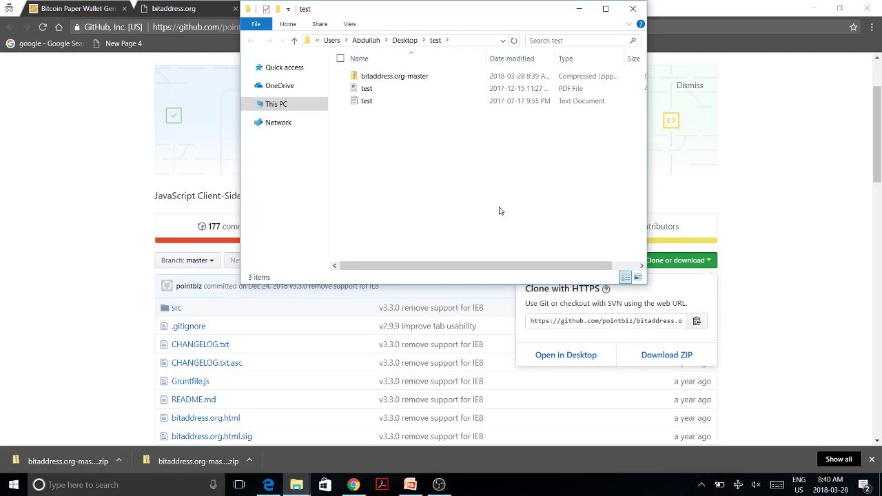
Step: Open bitaddress.org.html from inside the bitaddress.org-master ZIP in Edge
{"action": "double_click", "coordinate": [437, 80]}
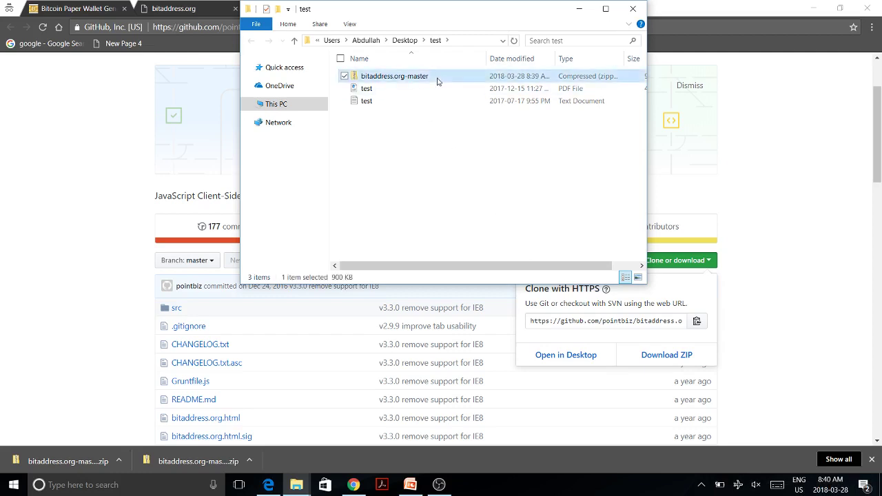
{"action": "double_click", "coordinate": [437, 81]}
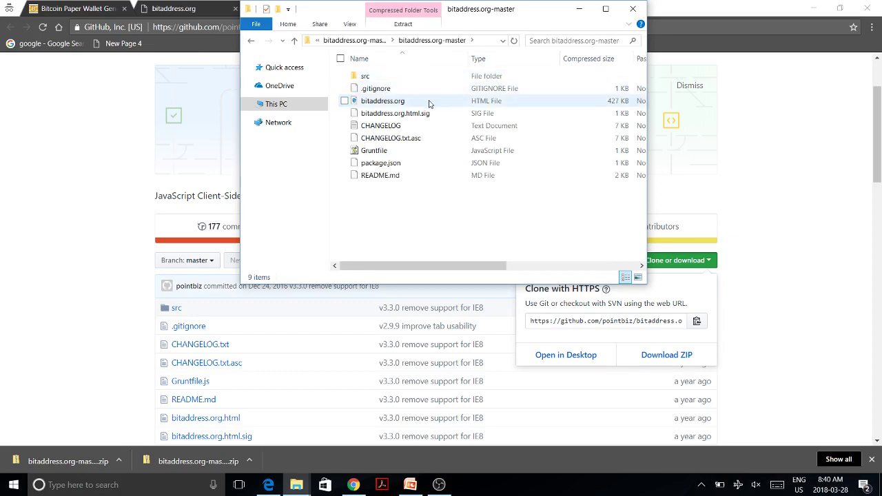
{"action": "double_click", "coordinate": [429, 103]}
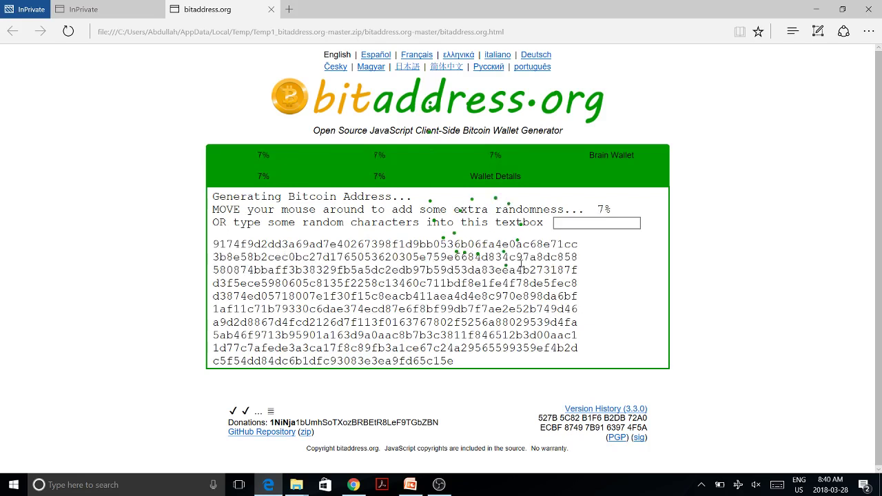
Step: Type a long string of random characters into the local page's entropy box, reaching 23%
{"action": "left_click", "coordinate": [571, 221]}
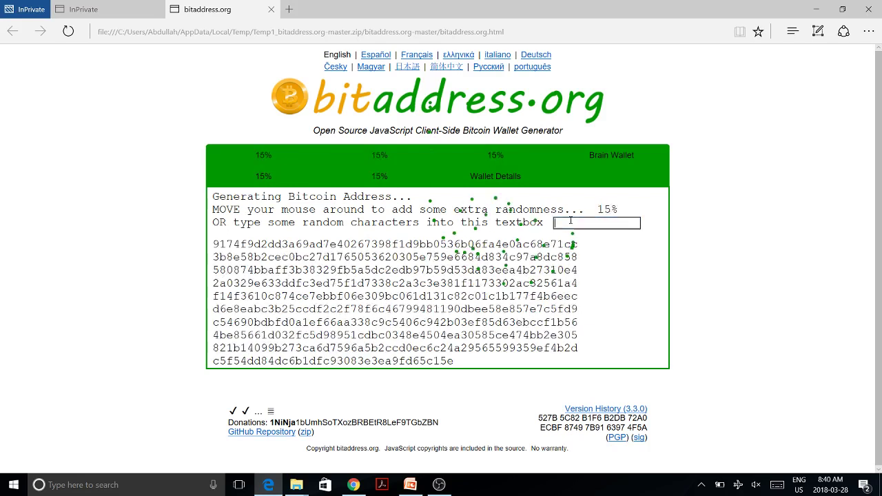
{"action": "type", "text": "fdsfdfdsf"}
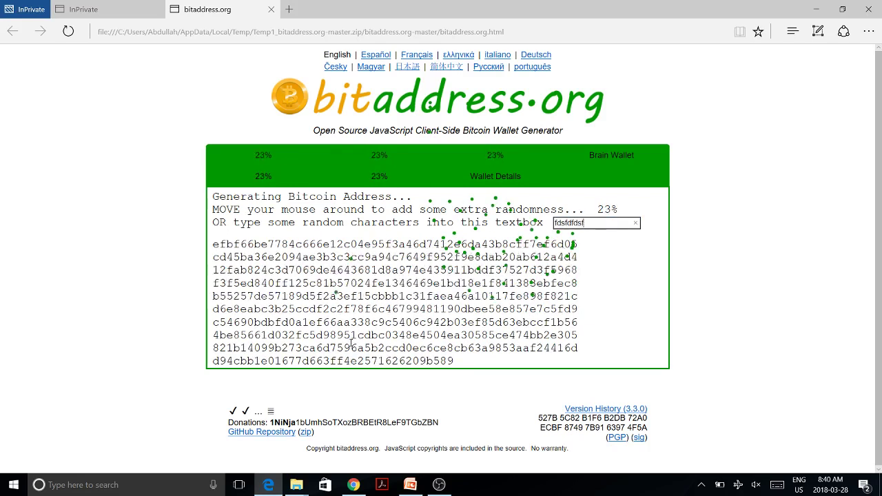
{"action": "type", "text": "sdfdfsfsdfdgsf"}
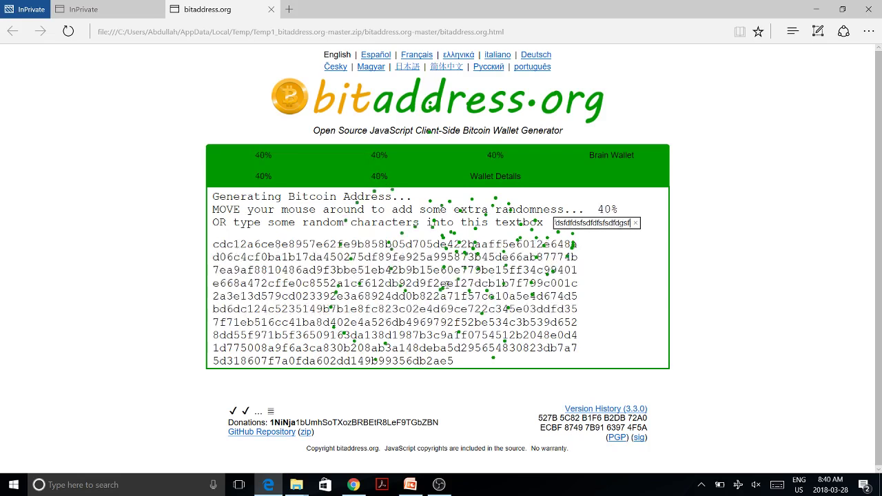
{"action": "type", "text": "dfd"}
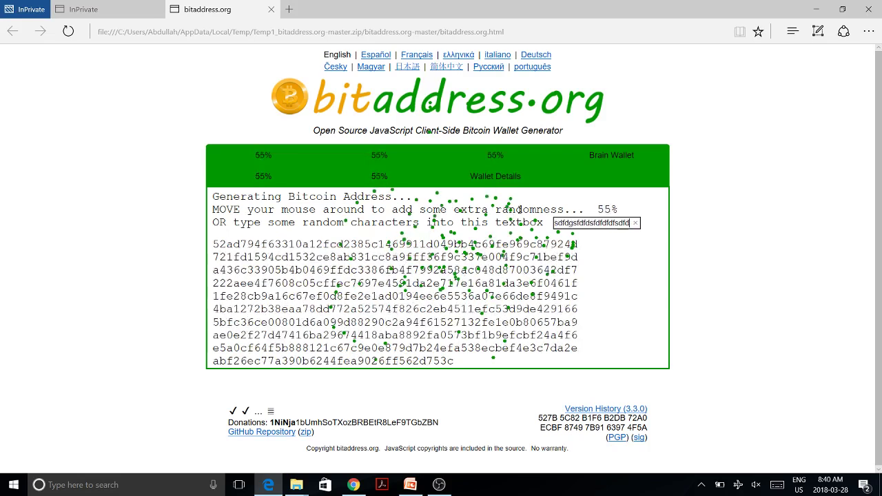
{"action": "type", "text": "sfdfdfdsfdfffdfdffdfdfdsdfdf"}
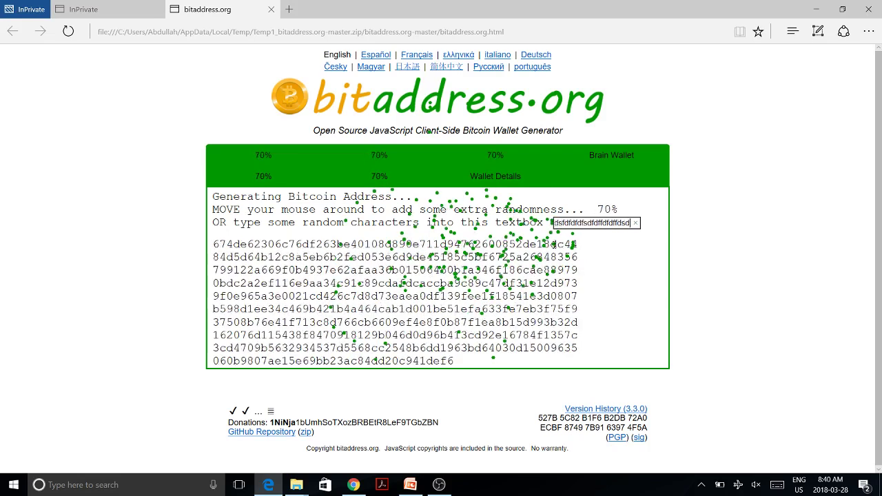
{"action": "type", "text": "sdfdfdfdsdssd"}
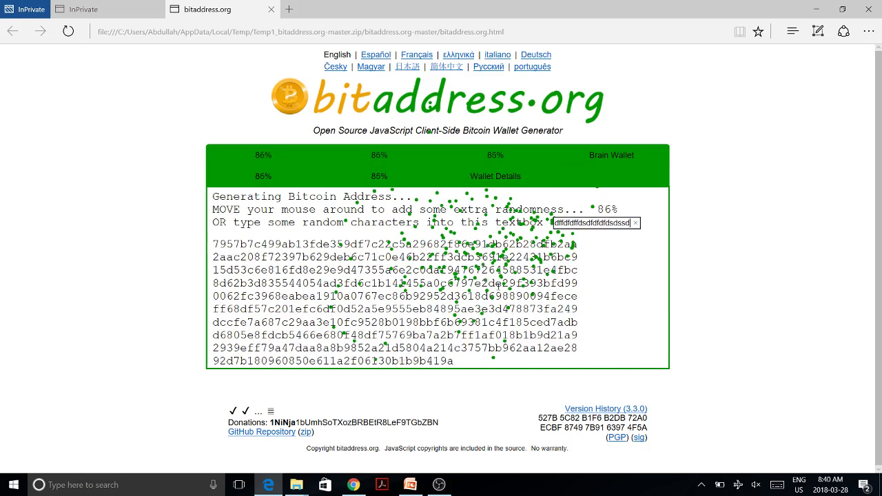
{"action": "type", "text": "fffdddfd"}
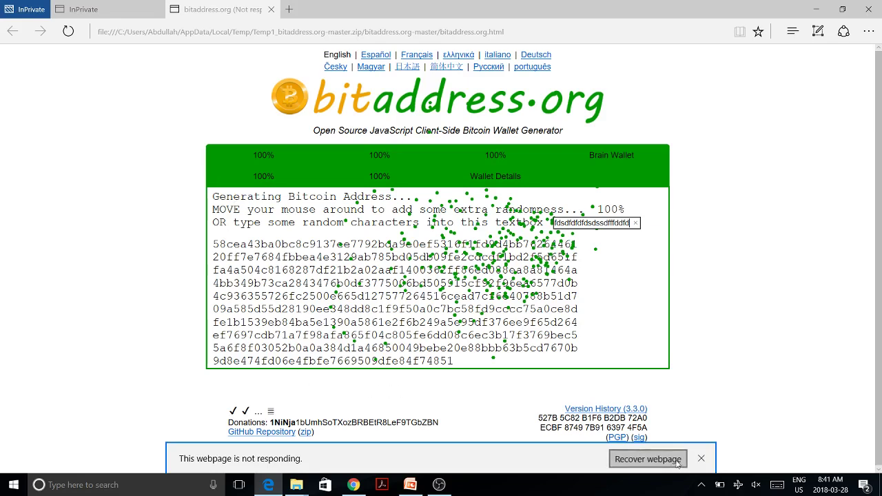
Step: Recover the hung bitaddress.org page in Edge and cancel the Windows not-responding report
{"action": "left_click", "coordinate": [648, 459]}
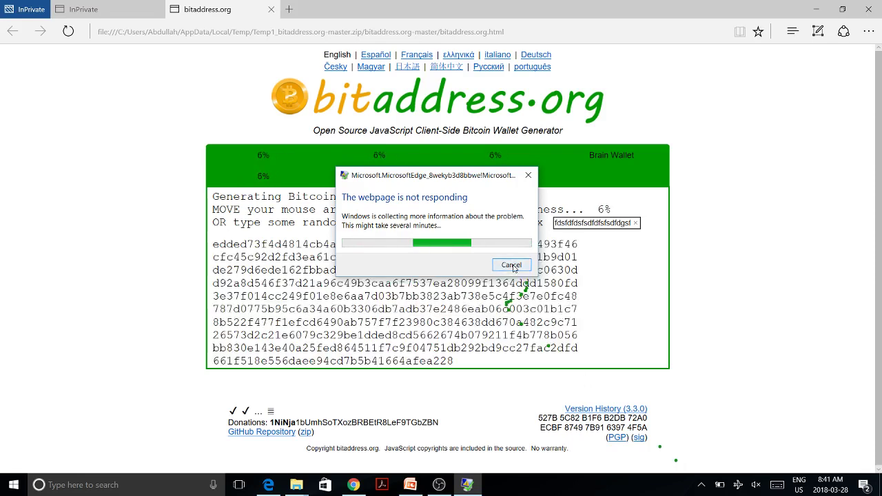
{"action": "left_click", "coordinate": [512, 266]}
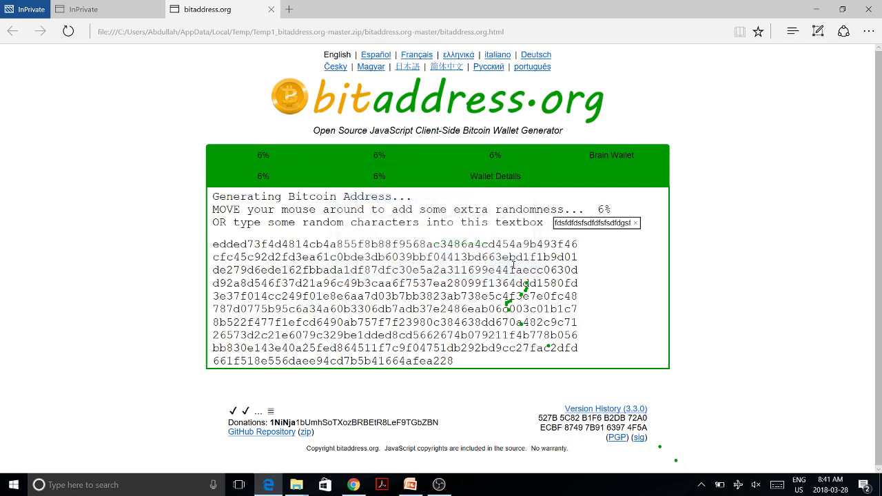
Step: Copy the local bitaddress.org file path from Edge and load it in a Chrome incognito tab
{"action": "left_click", "coordinate": [549, 33]}
{"action": "key", "text": "ctrl+c"}
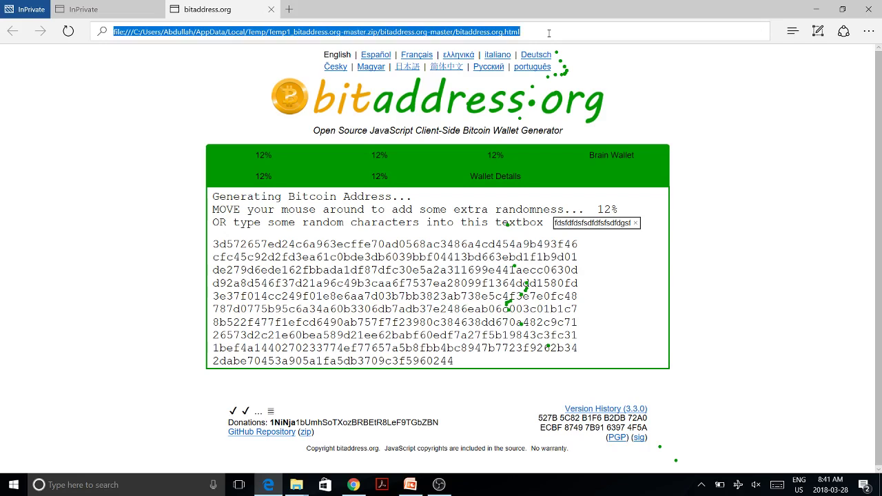
{"action": "key", "text": "super+Tab"}
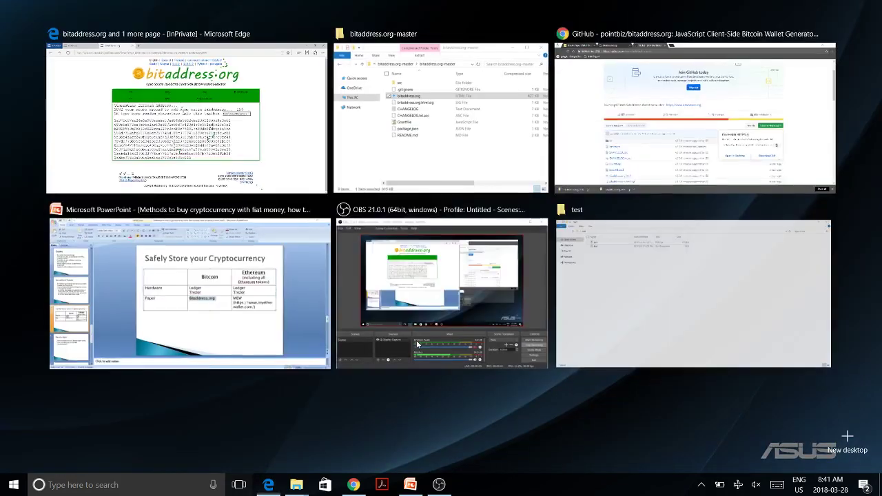
{"action": "left_click", "coordinate": [638, 94]}
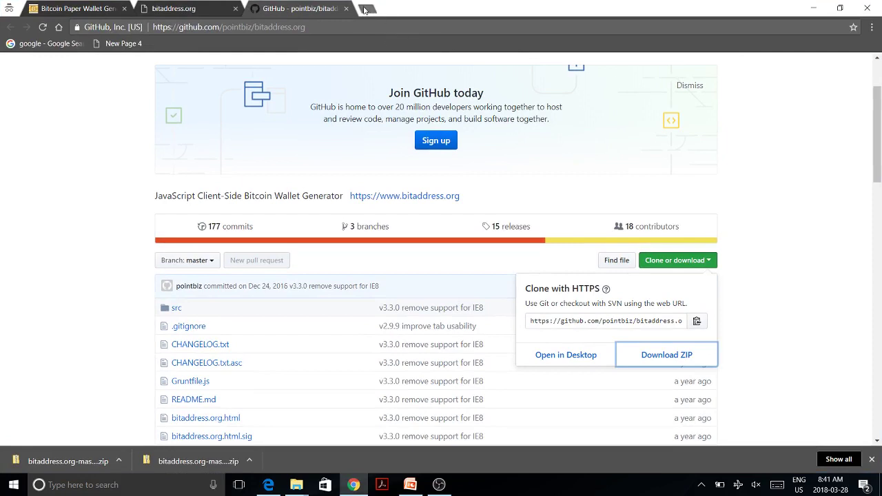
{"action": "left_click", "coordinate": [367, 8]}
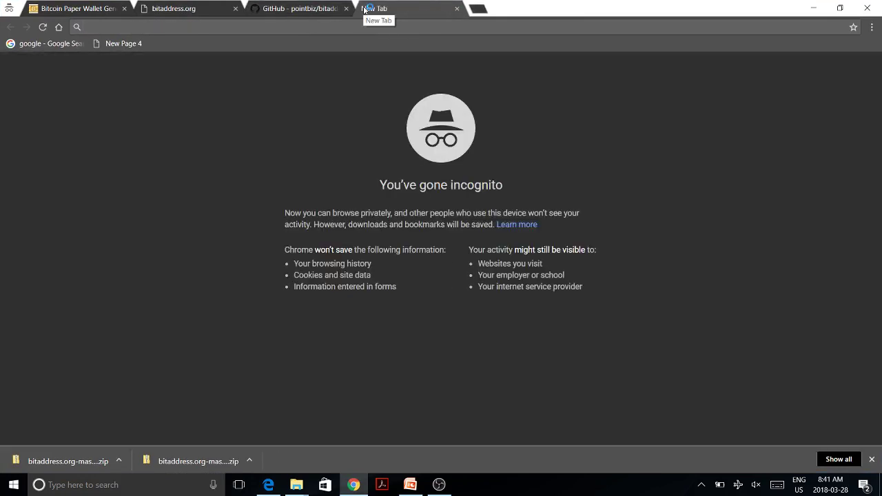
{"action": "key", "text": "ctrl+v"}
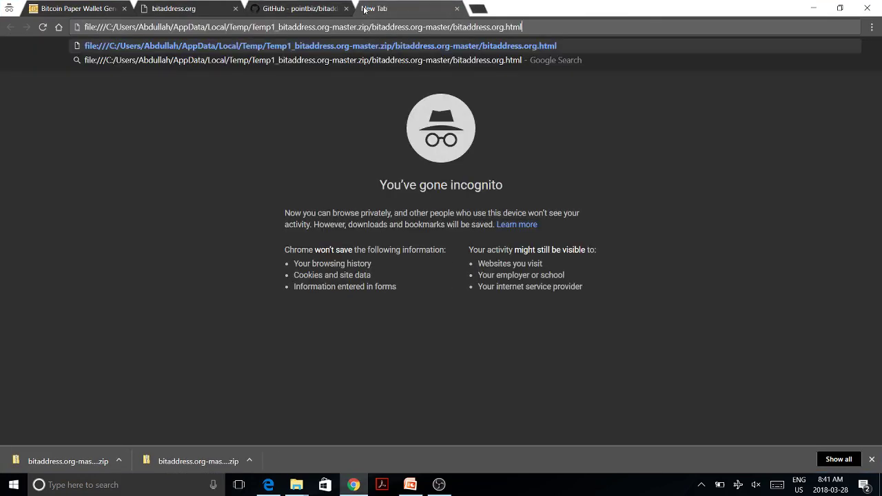
{"action": "key", "text": "Return"}
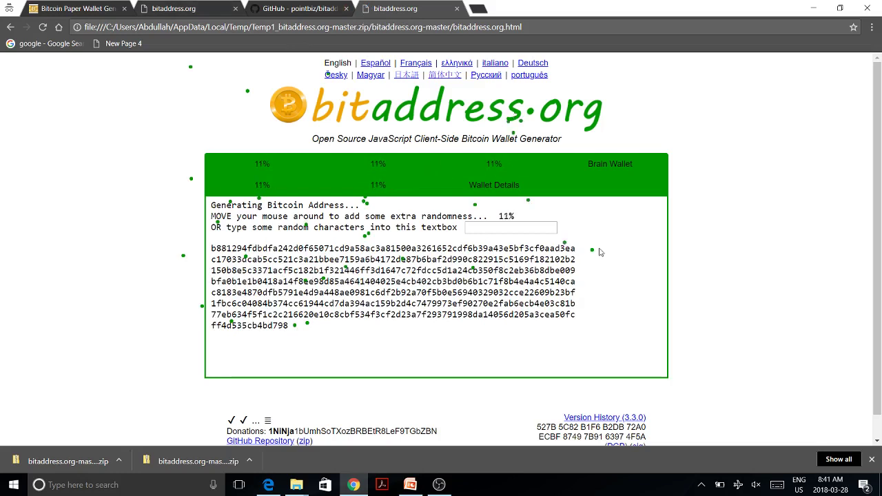
Step: Type random characters into the entropy box in Chrome, raising randomness to 62%
{"action": "left_click", "coordinate": [546, 230]}
{"action": "type", "text": "fsdf"}
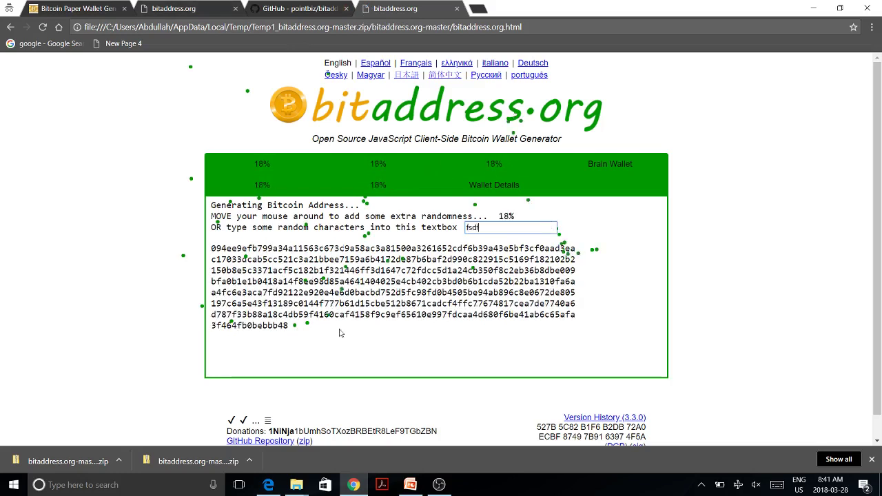
{"action": "type", "text": "dfdfdfdfdfdf"}
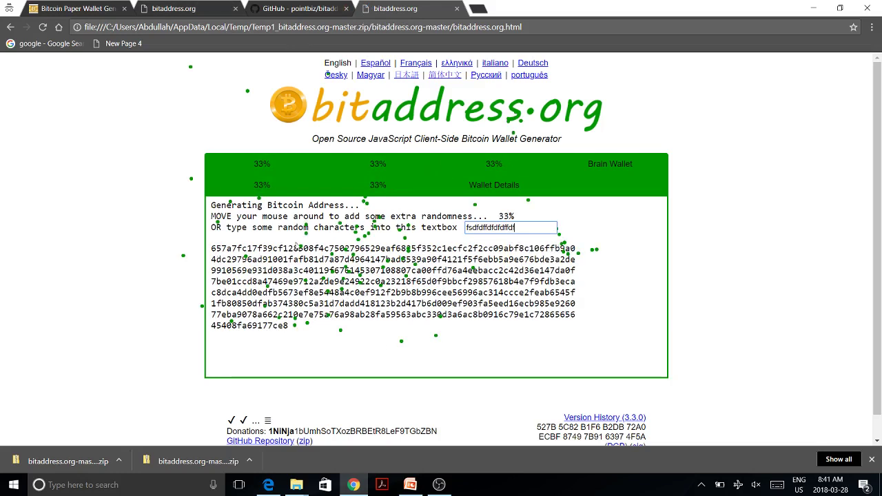
{"action": "type", "text": "dfdfdffffffdf"}
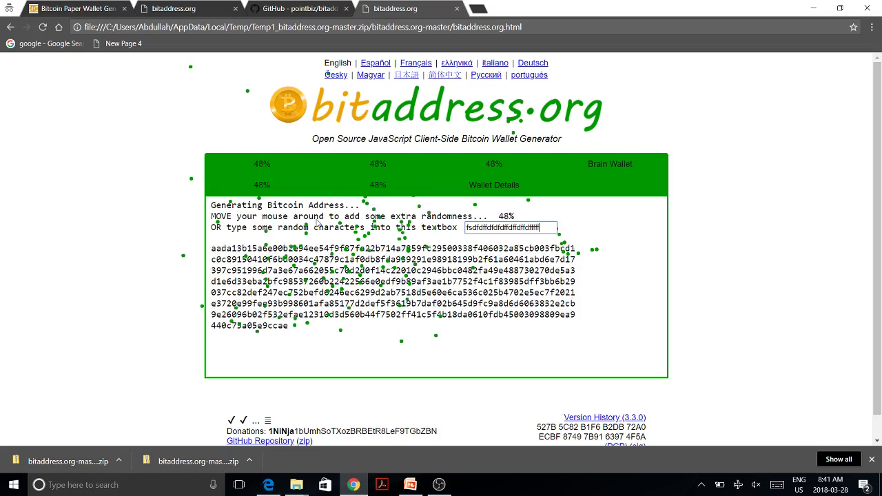
{"action": "type", "text": "dfdfdffddd"}
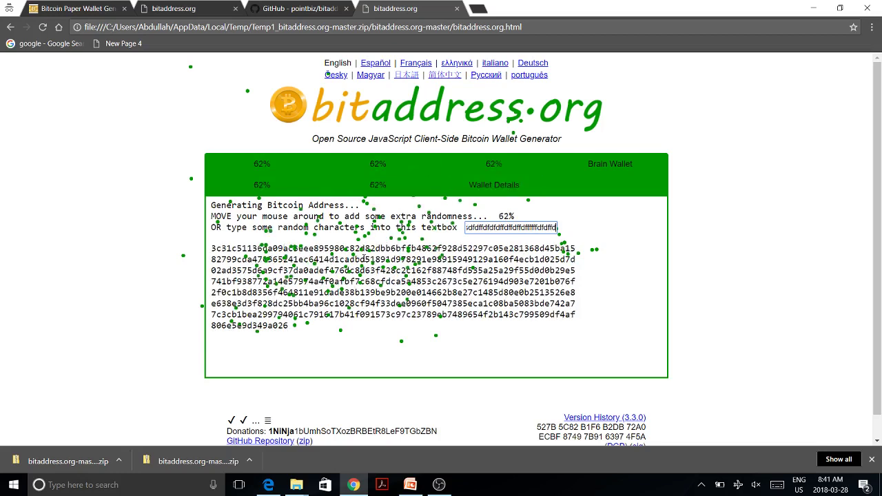
{"action": "type", "text": "ffdfdffffdffdfddddd"}
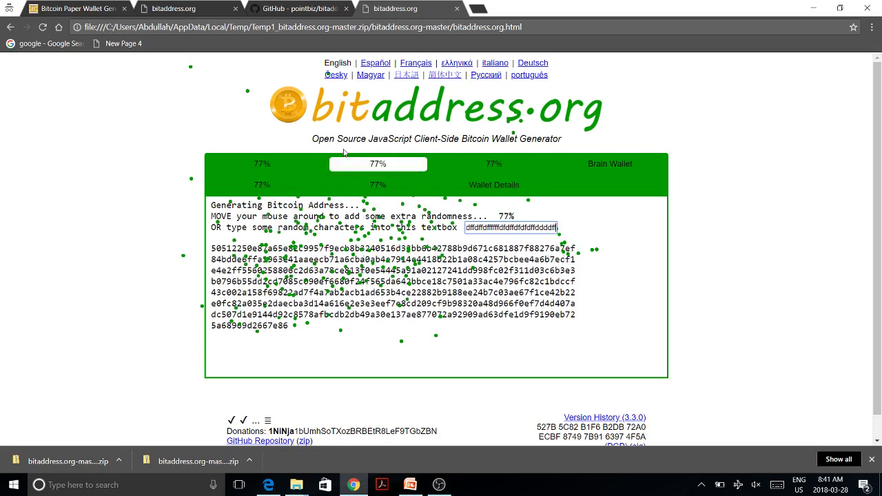
{"action": "type", "text": "fdddddddddddd"}
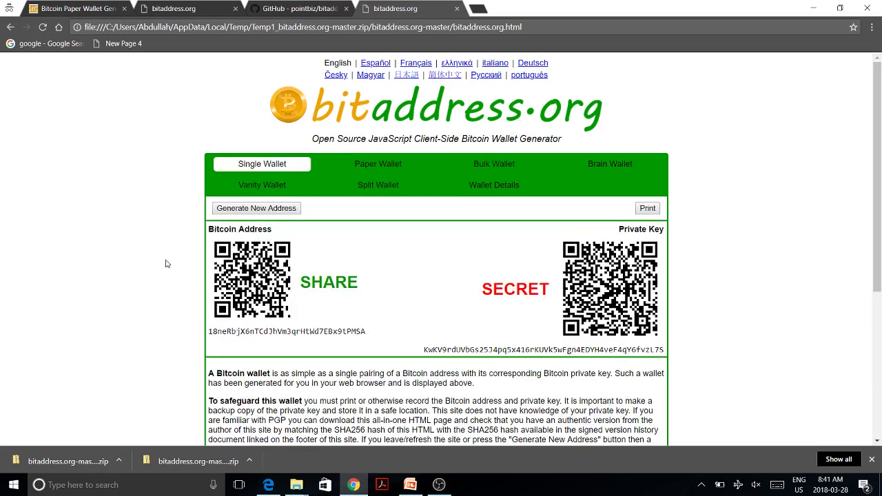
{"action": "scroll", "coordinate": [166, 264], "scroll_direction": "down", "scroll_amount": 1}
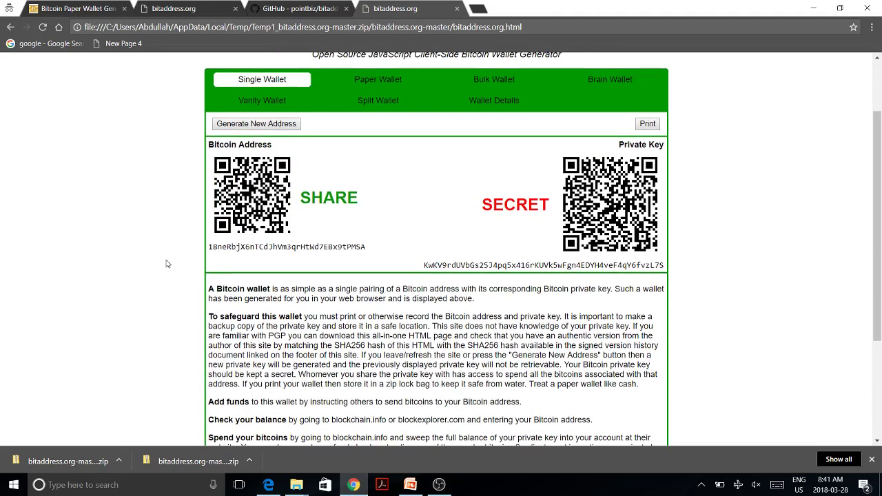
{"action": "scroll", "coordinate": [166, 264], "scroll_direction": "up", "scroll_amount": 1}
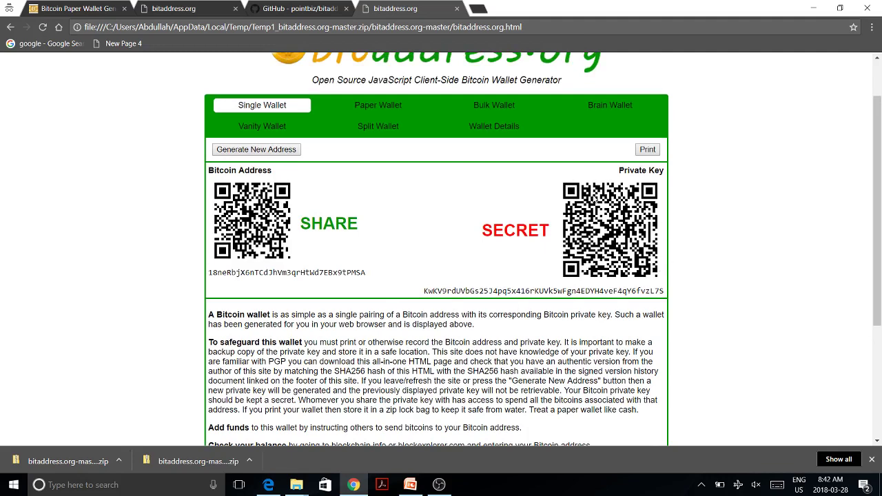
{"action": "scroll", "coordinate": [563, 293], "scroll_direction": "up", "scroll_amount": 1}
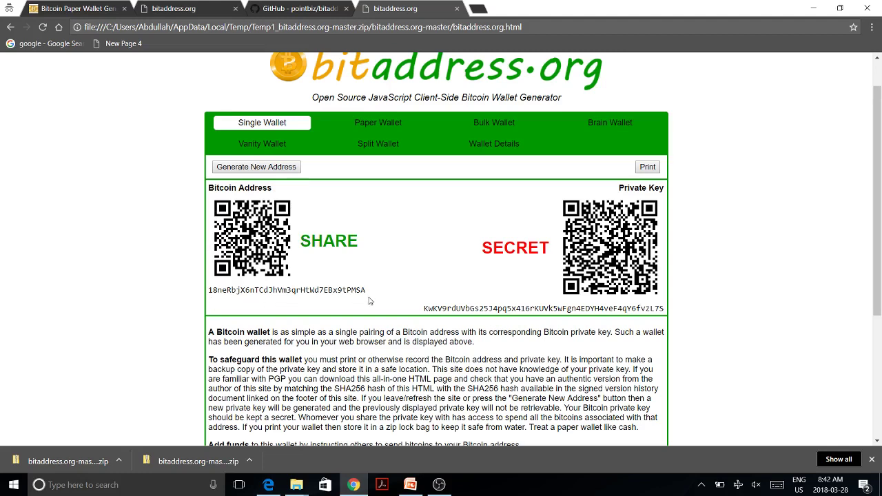
Step: On the Paper Wallet tab, set Addresses to generate and Addresses per page both to 1
{"action": "left_click", "coordinate": [374, 126]}
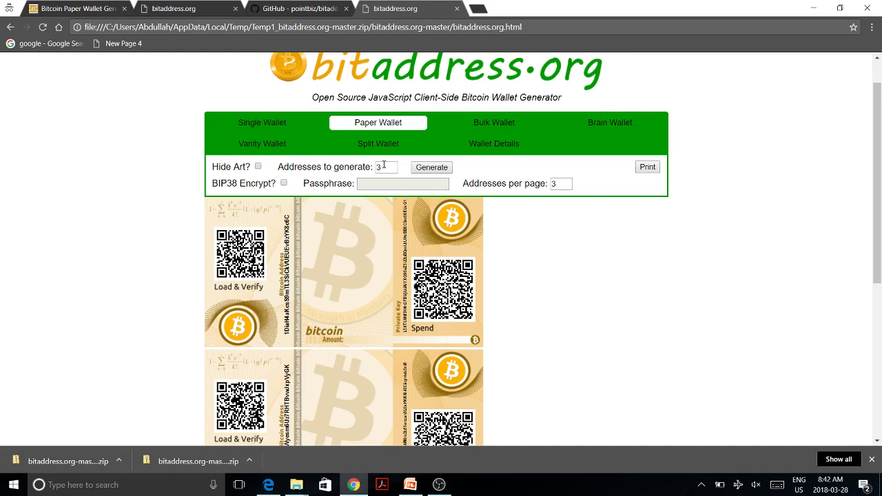
{"action": "left_click", "coordinate": [384, 164]}
{"action": "left_click_drag", "start_coordinate": [379, 167], "coordinate": [370, 170]}
{"action": "type", "text": "1"}
{"action": "left_click", "coordinate": [563, 296]}
{"action": "left_click_drag", "start_coordinate": [567, 185], "coordinate": [536, 192]}
{"action": "type", "text": "1"}
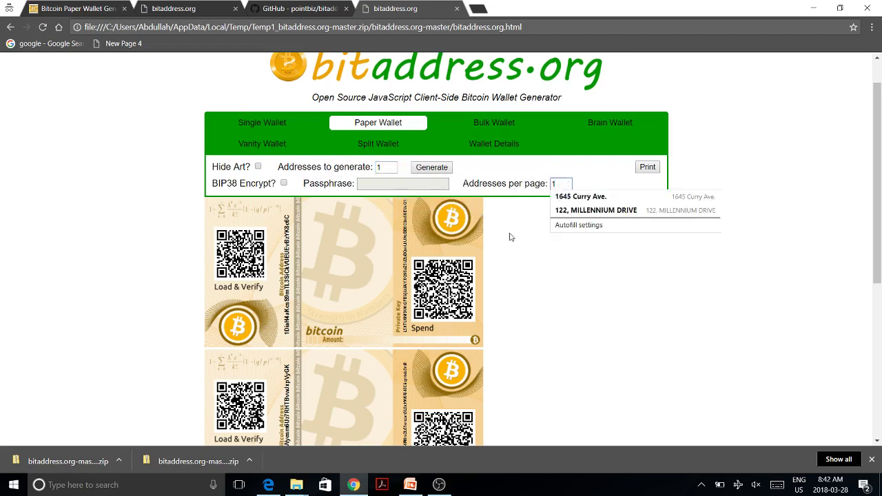
{"action": "left_click", "coordinate": [510, 237]}
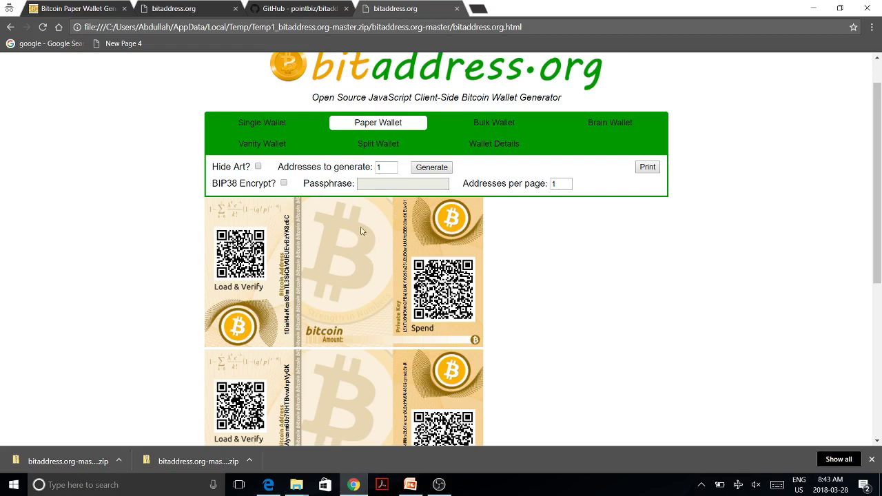
Step: Enable BIP38 encryption, enter a passphrase, and set Addresses to generate back to 1
{"action": "left_click", "coordinate": [283, 183]}
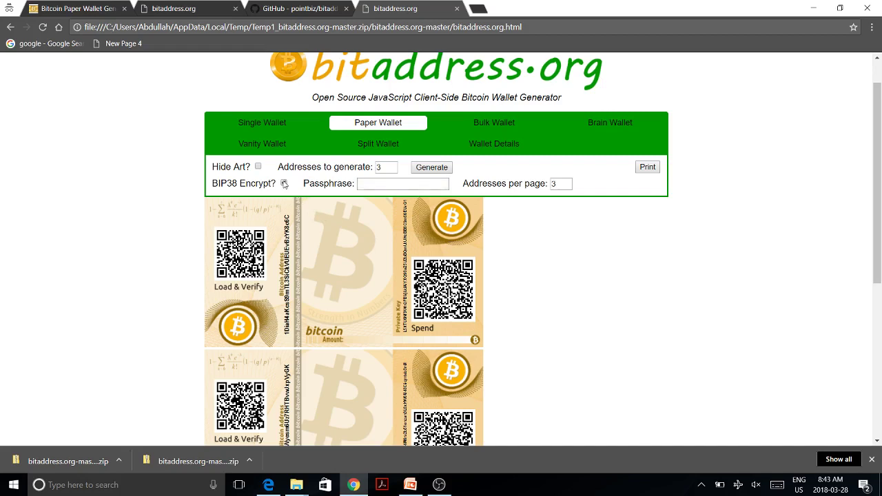
{"action": "left_click", "coordinate": [381, 184]}
{"action": "left_click_drag", "start_coordinate": [393, 167], "coordinate": [367, 171]}
{"action": "type", "text": "1"}
{"action": "left_click", "coordinate": [541, 297]}
Step: Set Addresses per page to 1 and generate the encrypted paper wallet
{"action": "left_click_drag", "start_coordinate": [557, 185], "coordinate": [542, 190]}
{"action": "type", "text": "1"}
{"action": "left_click", "coordinate": [539, 201]}
{"action": "left_click", "coordinate": [442, 168]}
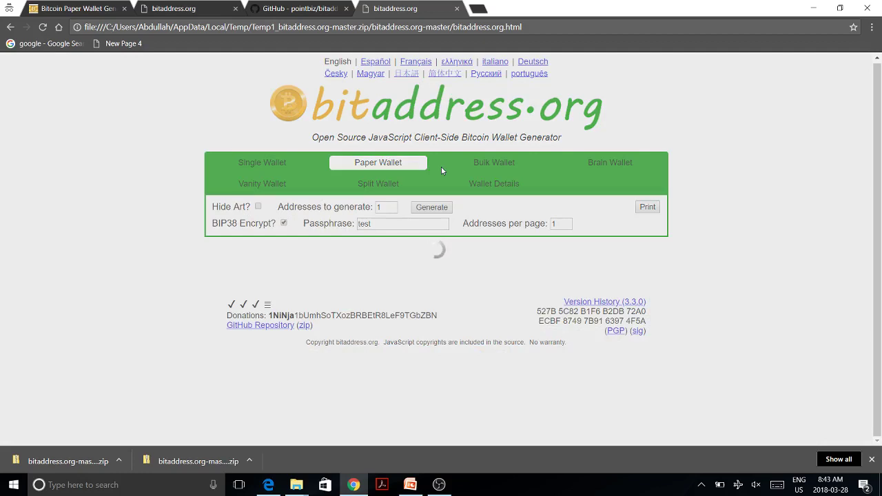
{"action": "scroll", "coordinate": [441, 170], "scroll_direction": "down", "scroll_amount": 1}
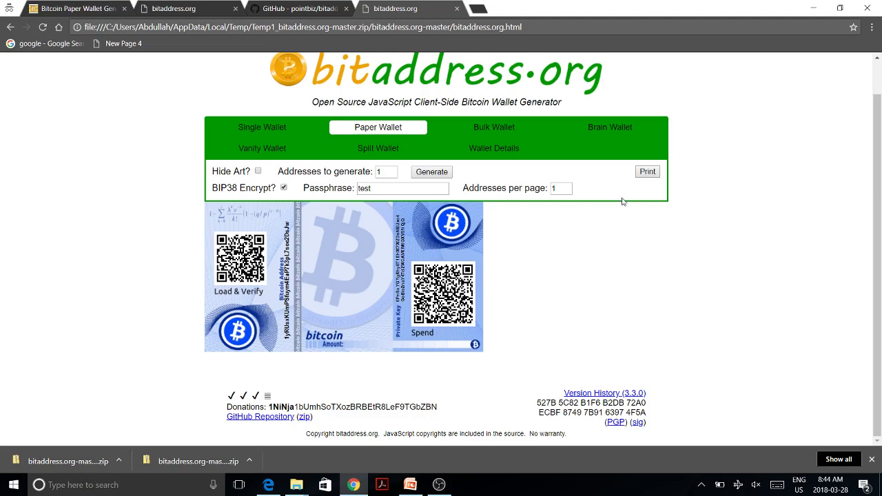
Step: Print the paper wallet with Microsoft Print to PDF as 'test demo' in Desktop\test
{"action": "left_click", "coordinate": [641, 177]}
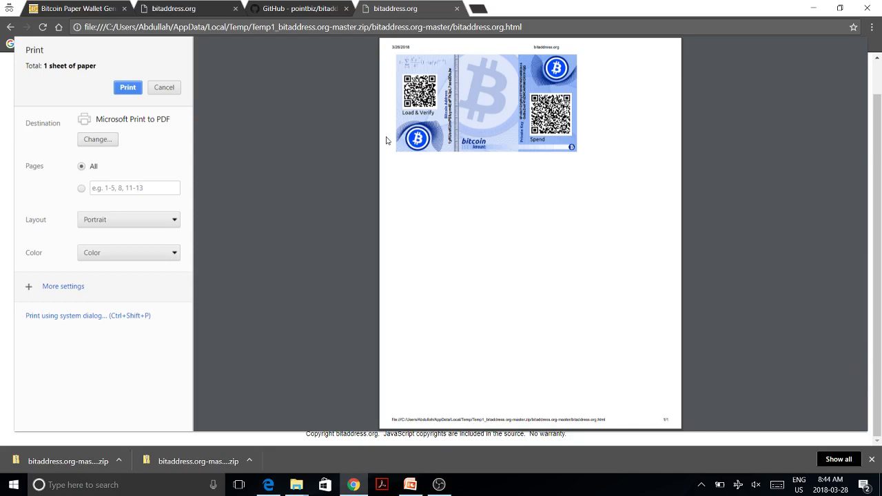
{"action": "left_click", "coordinate": [131, 89]}
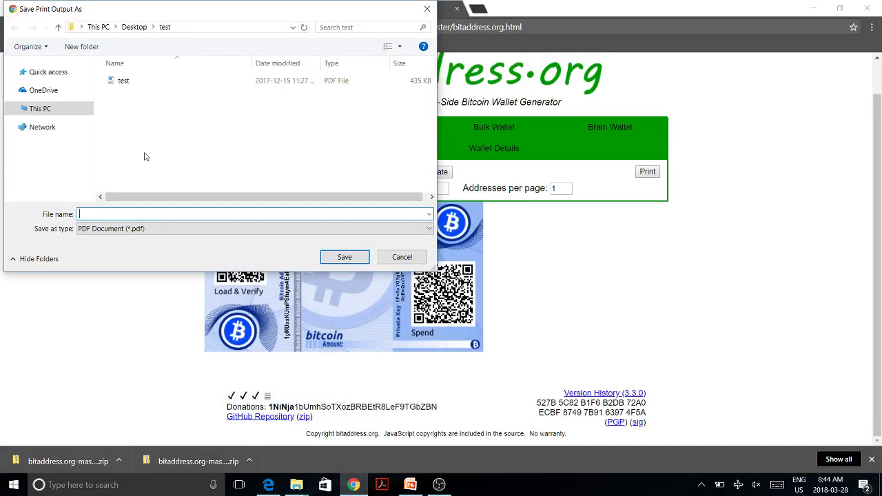
{"action": "type", "text": "test demo"}
{"action": "left_click", "coordinate": [346, 260]}
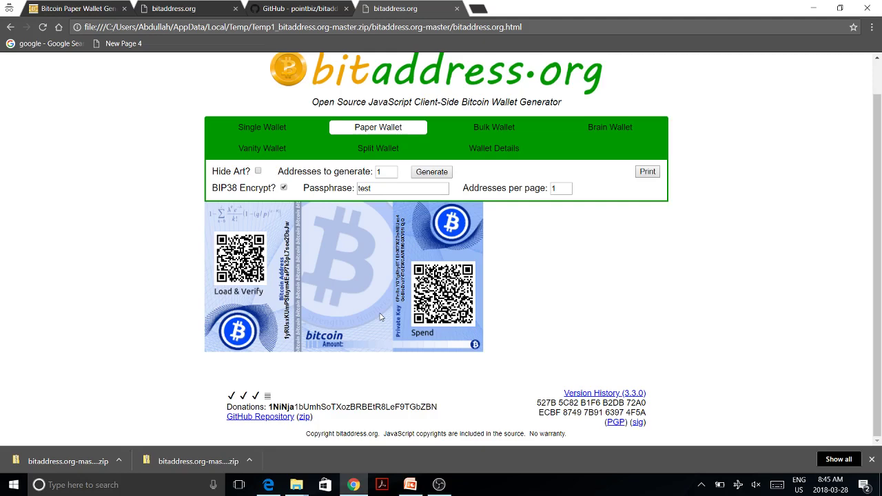
Step: Open test demo.pdf from the test folder in Edge and scroll up to the 3/28/2018 header
{"action": "key", "text": "super+Tab"}
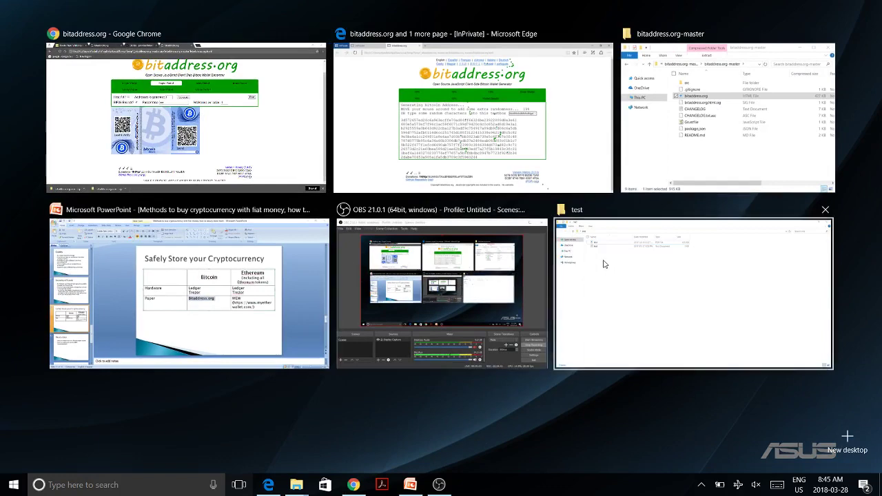
{"action": "left_click", "coordinate": [645, 279]}
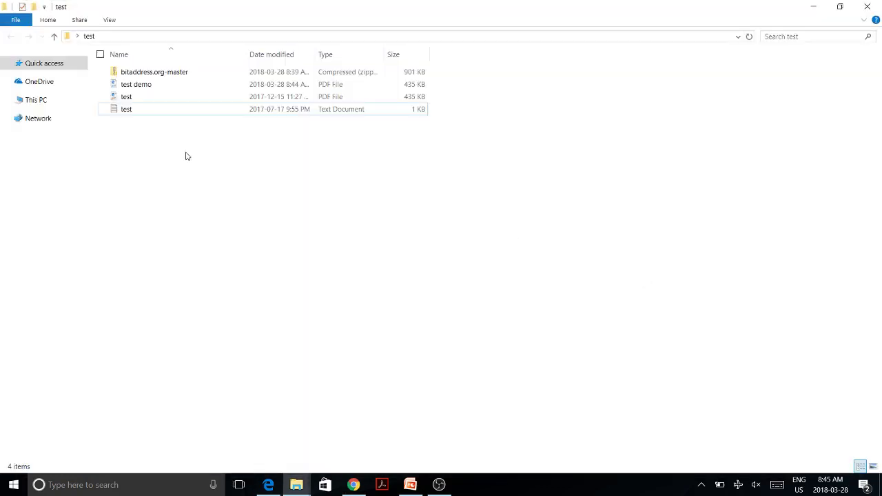
{"action": "double_click", "coordinate": [174, 87]}
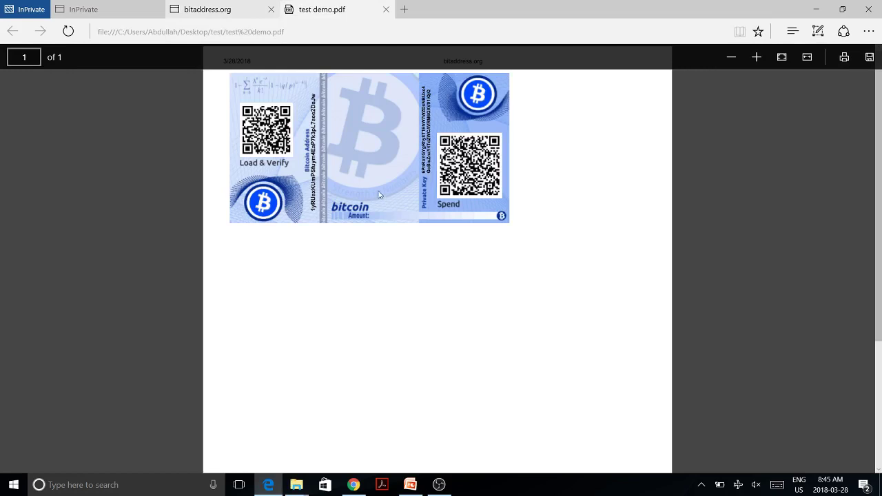
{"action": "scroll", "coordinate": [374, 172], "scroll_direction": "up", "scroll_amount": 3}
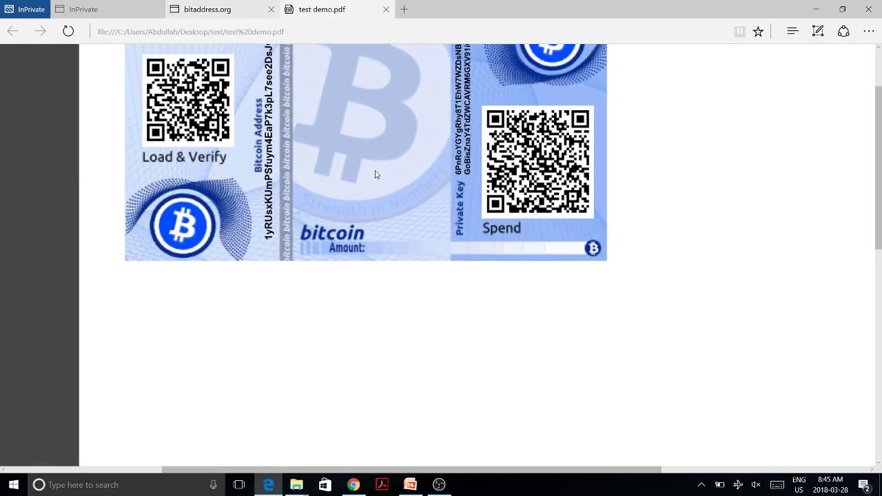
{"action": "scroll", "coordinate": [375, 174], "scroll_direction": "up", "scroll_amount": 2}
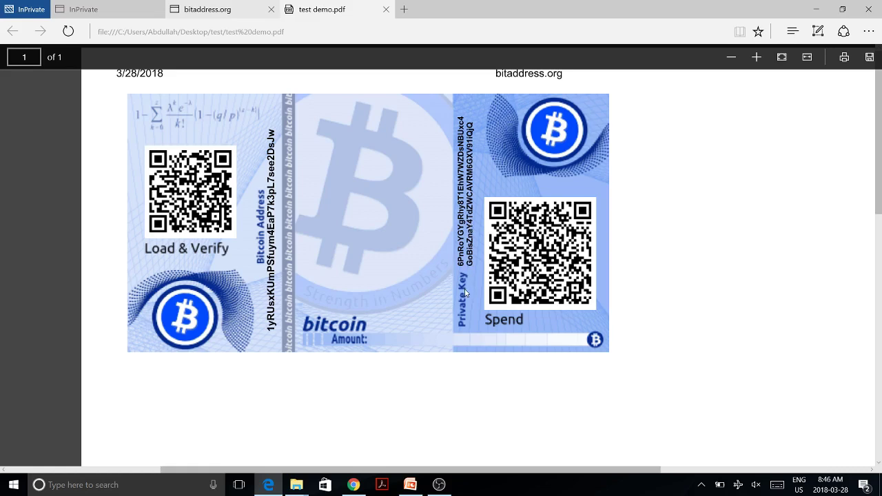
Step: In a new Chrome incognito tab, try blockchain.info and get ERR_INTERNET_DISCONNECTED
{"action": "key", "text": "super+Tab"}
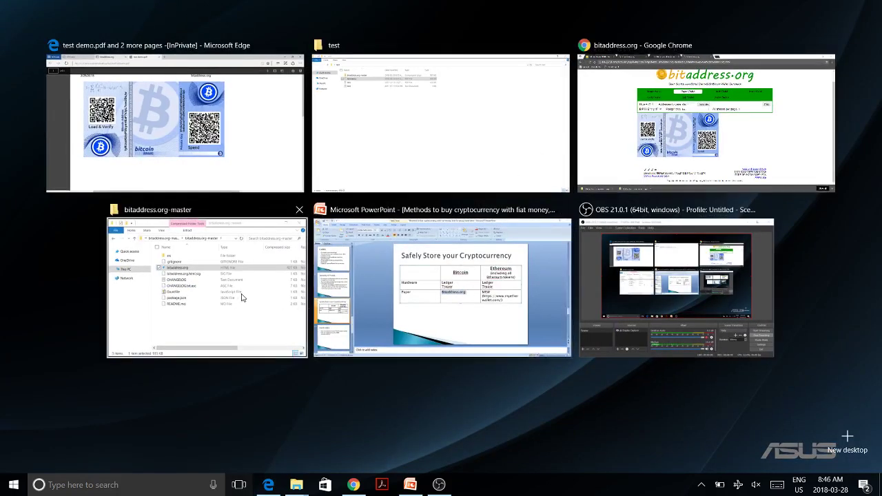
{"action": "left_click", "coordinate": [711, 153]}
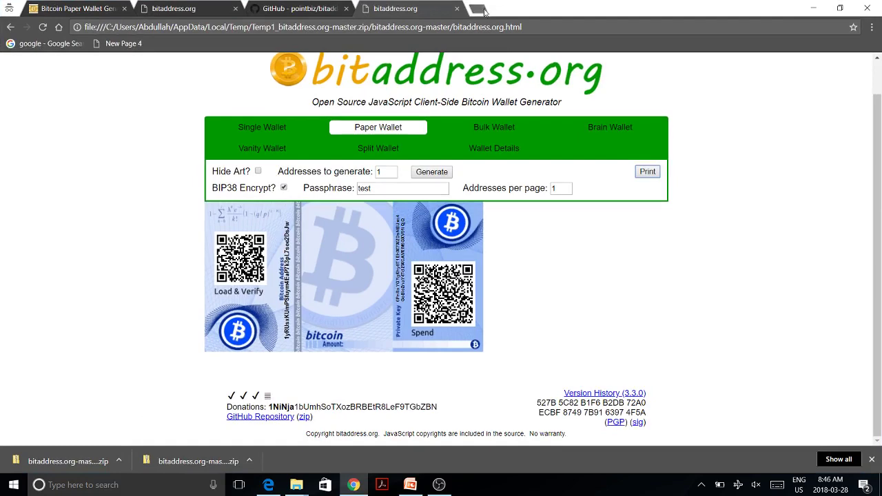
{"action": "left_click", "coordinate": [479, 9]}
{"action": "type", "text": "block"}
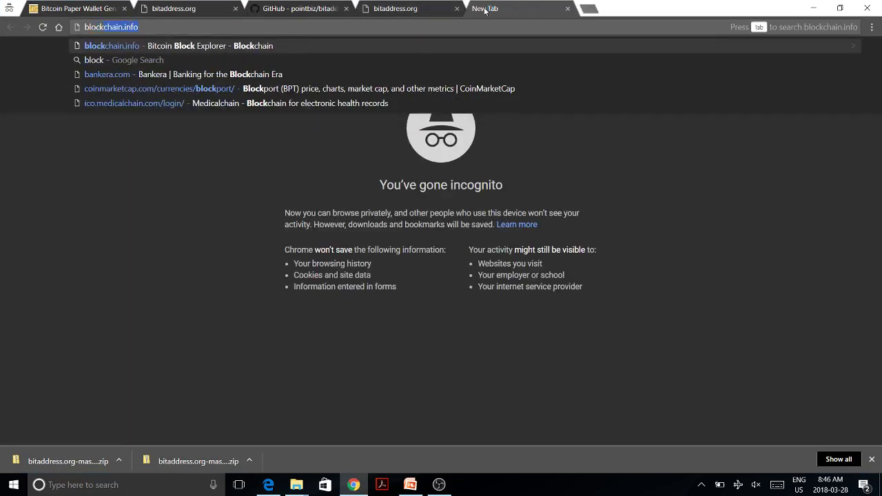
{"action": "key", "text": "Return"}
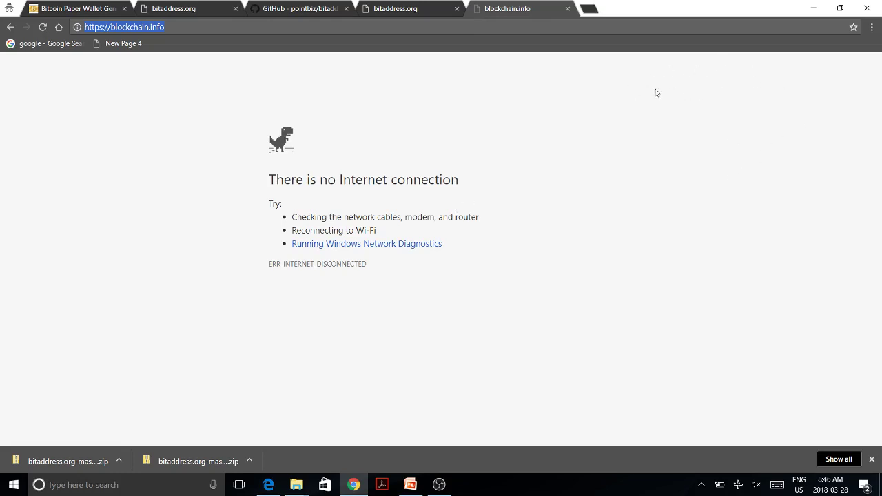
{"action": "key", "text": "super+Tab"}
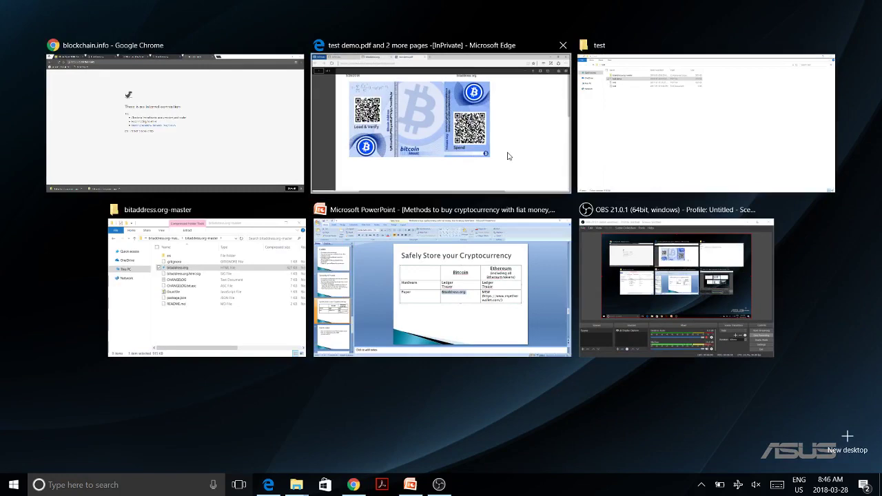
Step: Switch back to the Edge window showing test demo.pdf
{"action": "left_click", "coordinate": [507, 155]}
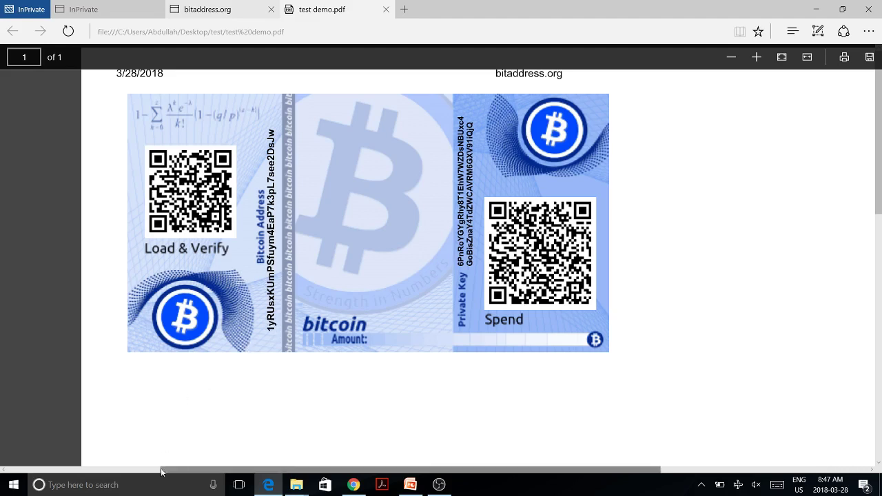
Step: Launch Notepad, move it aside, and type the address start '1yRUsxK'
{"action": "left_click", "coordinate": [157, 491]}
{"action": "type", "text": "note"}
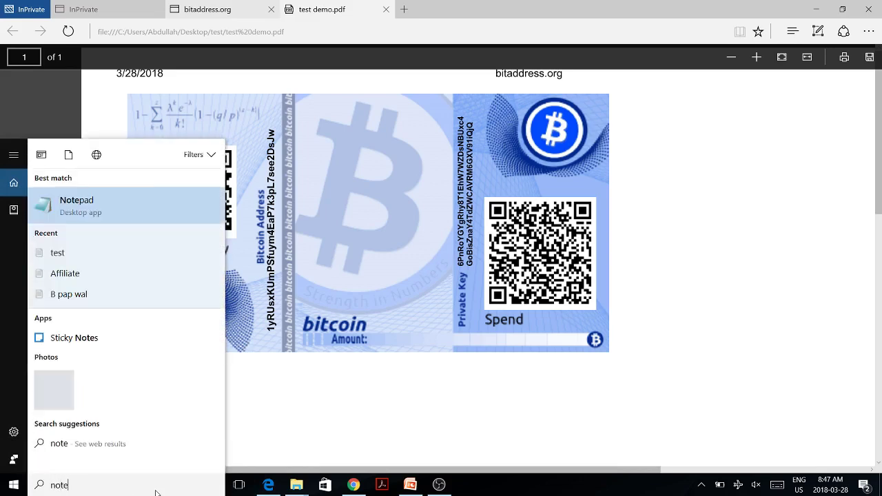
{"action": "key", "text": "Return"}
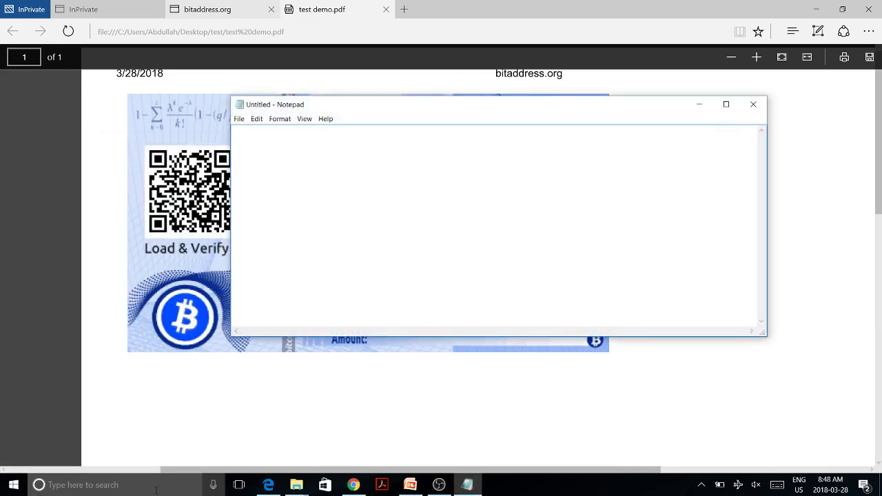
{"action": "left_click_drag", "start_coordinate": [380, 111], "coordinate": [483, 129]}
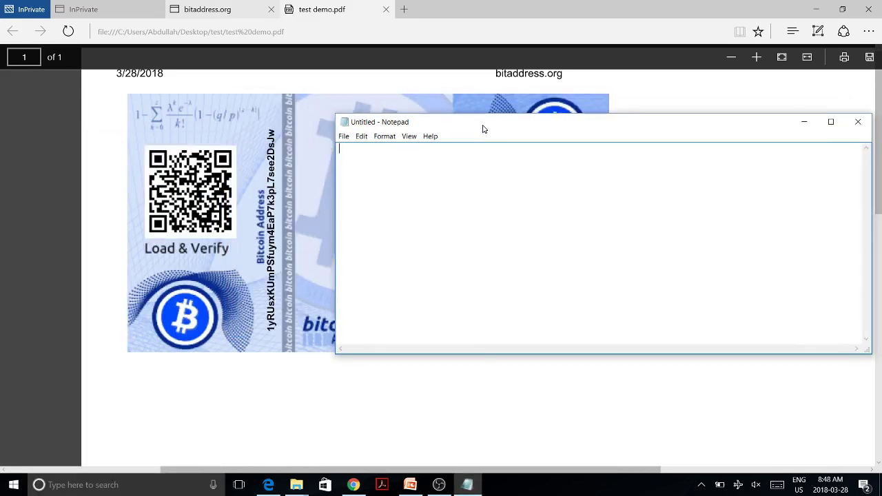
{"action": "type", "text": "1yRUsxK"}
Step: Select the fragment, then close Notepad with Don't Save
{"action": "left_click_drag", "start_coordinate": [399, 148], "coordinate": [332, 151]}
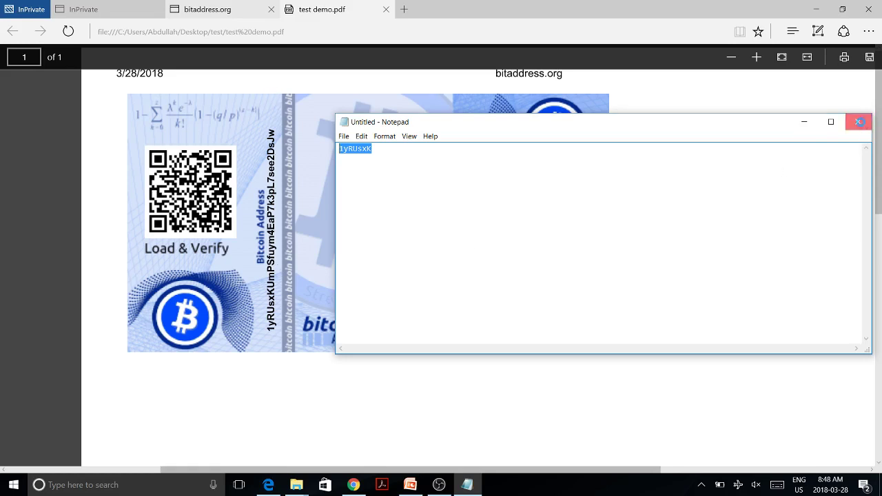
{"action": "left_click", "coordinate": [858, 122]}
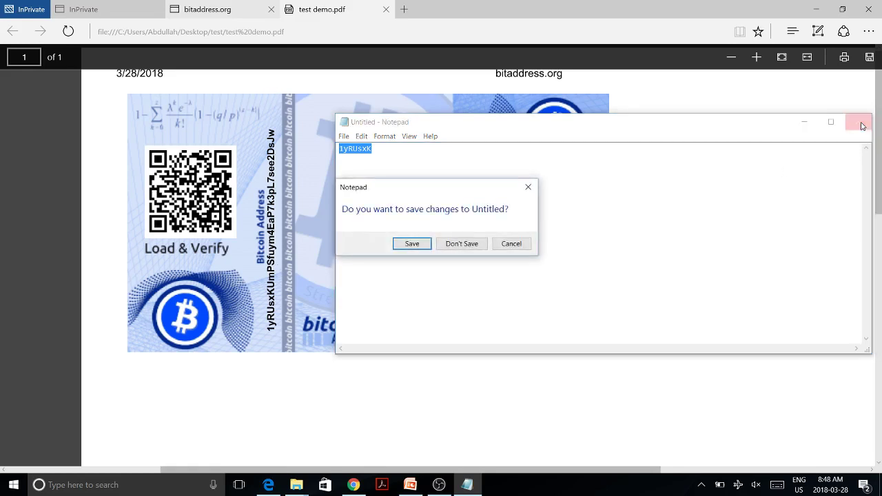
{"action": "left_click", "coordinate": [460, 245]}
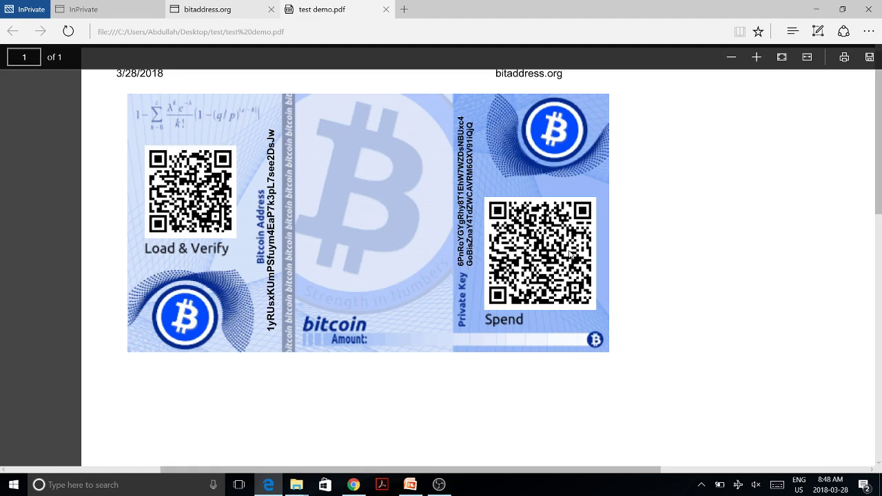
Step: Open a new Notepad note headed 'Mobil wallet: Mycelleum', fixing the spelling
{"action": "left_click", "coordinate": [135, 484]}
{"action": "type", "text": "note"}
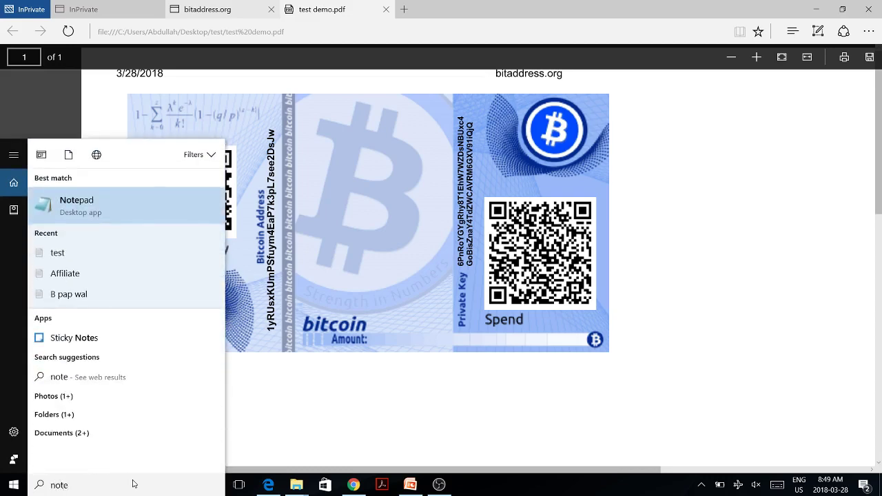
{"action": "key", "text": "Return"}
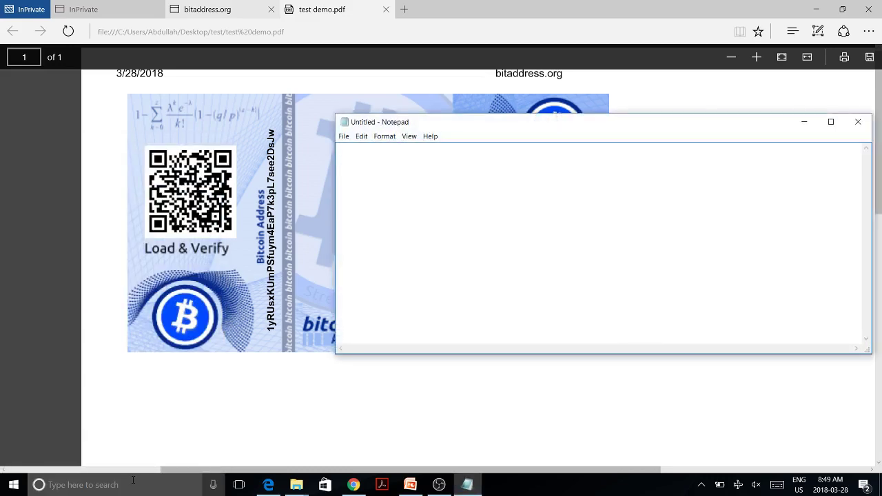
{"action": "type", "text": "Mobil wallet: Mycell"}
{"action": "key", "text": "BackSpace"}
{"action": "key", "text": "BackSpace"}
{"action": "type", "text": "eum"}
{"action": "key", "text": "BackSpace"}
{"action": "key", "text": "BackSpace"}
{"action": "key", "text": "BackSpace"}
{"action": "key", "text": "BackSpace"}
{"action": "type", "text": "elleum"}
Step: List steps '1. Top right click on three dots', '2. Cold Storage', '3. QR Code or Manually type in address'
{"action": "key", "text": "Return"}
{"action": "type", "text": "1. Top"}
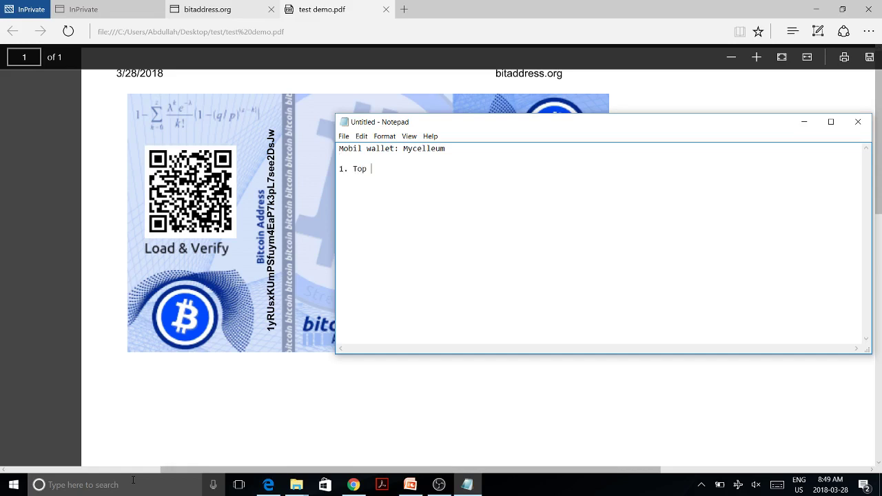
{"action": "type", "text": " right click on three dots"}
{"action": "key", "text": "Return"}
{"action": "type", "text": "2."}
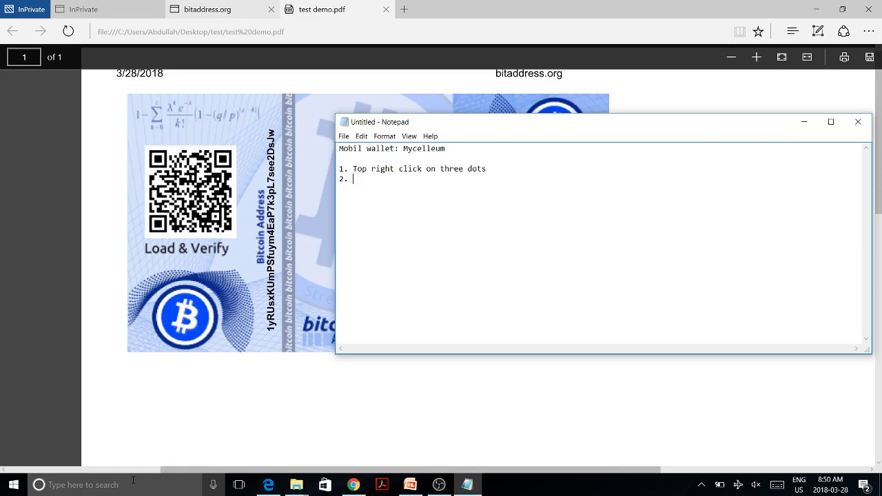
{"action": "type", "text": " Cold Storafe"}
{"action": "key", "text": "BackSpace"}
{"action": "key", "text": "BackSpace"}
{"action": "type", "text": "ge"}
{"action": "type", "text": "3."}
{"action": "type", "text": " QR"}
{"action": "type", "text": " Code"}
{"action": "type", "text": " or "}
{"action": "type", "text": "Manua"}
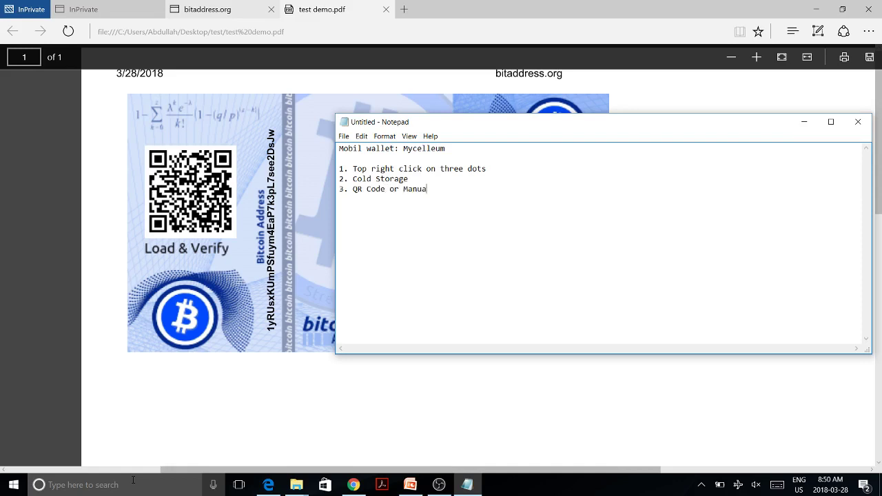
{"action": "type", "text": "lly type in address"}
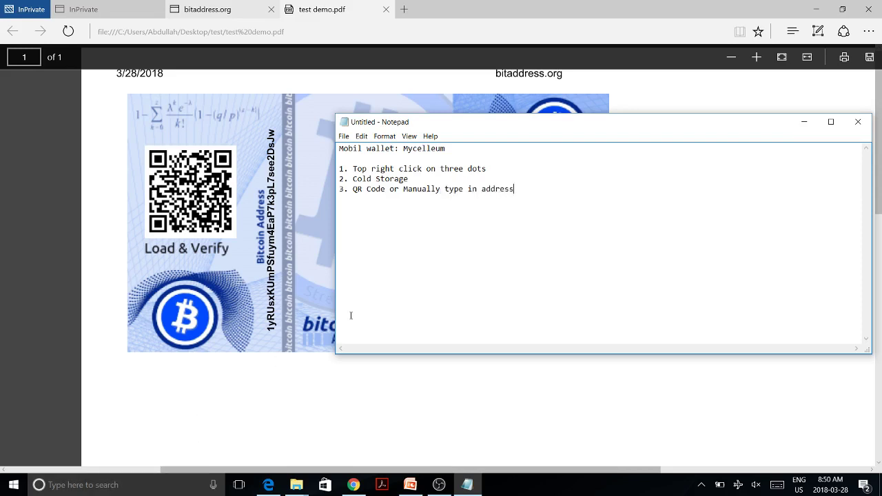
Step: Move the Notepad note down so the whole paper wallet is visible
{"action": "left_click_drag", "start_coordinate": [686, 122], "coordinate": [525, 368]}
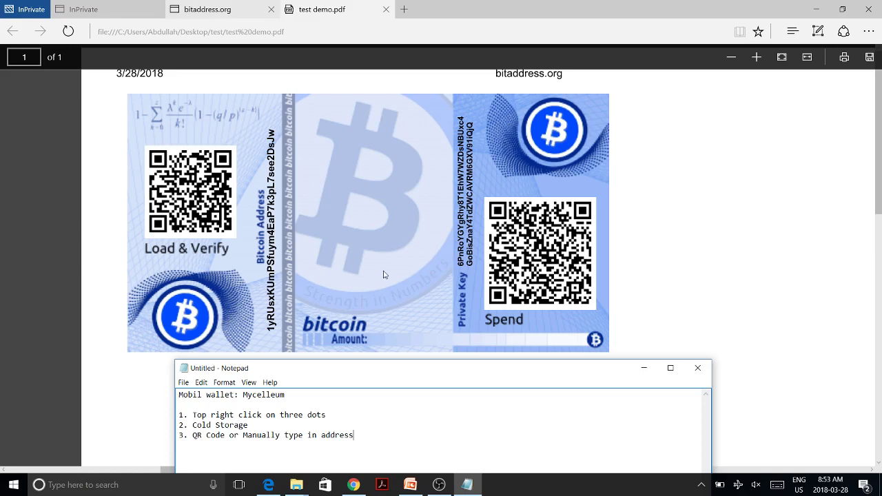
{"action": "key", "text": "super+Tab"}
Step: In Chrome, view the bitaddress.org and bitcoinpaperwallet.com tabs, then the pointbiz/bitaddress.org GitHub page
{"action": "left_click", "coordinate": [661, 157]}
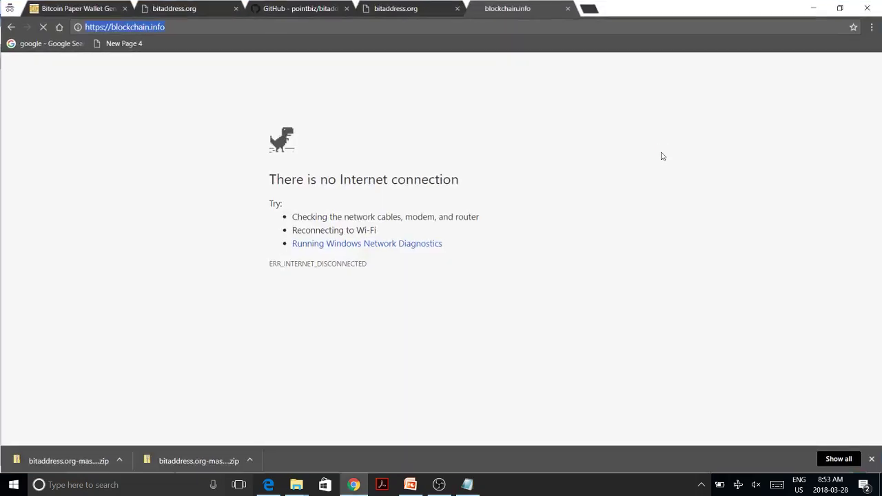
{"action": "left_click", "coordinate": [186, 5]}
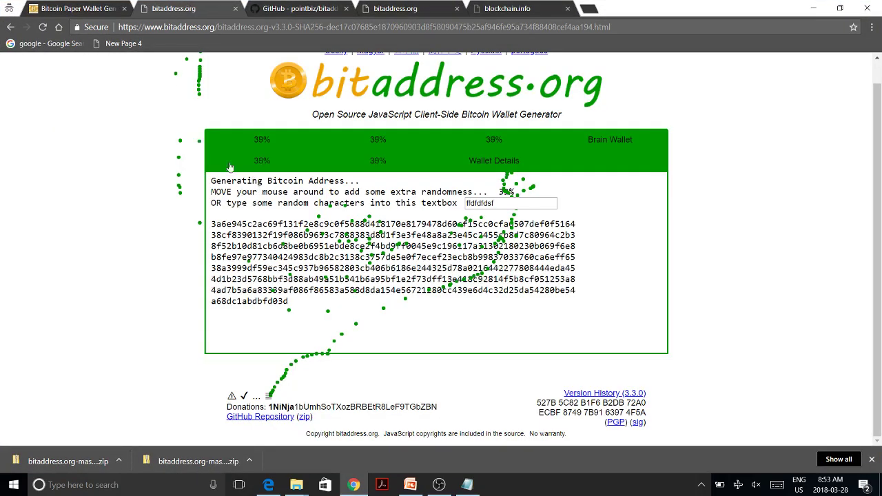
{"action": "left_click", "coordinate": [59, 8]}
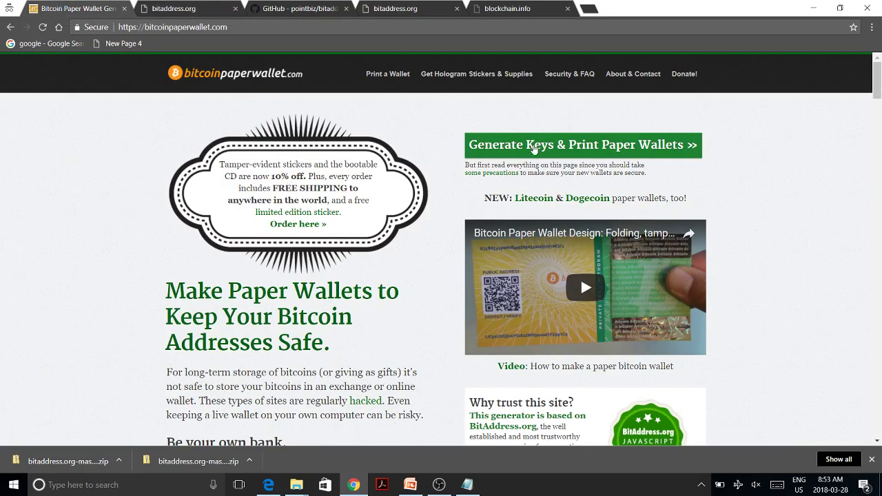
{"action": "left_click", "coordinate": [534, 149]}
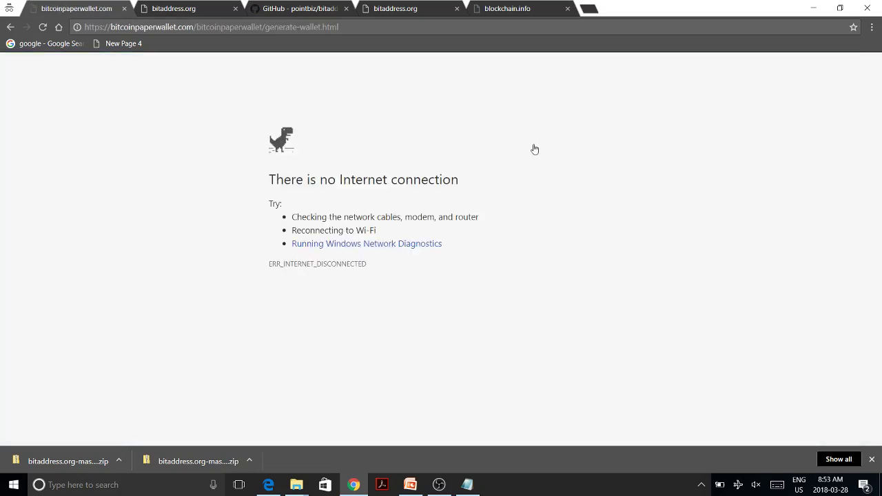
{"action": "left_click", "coordinate": [8, 27]}
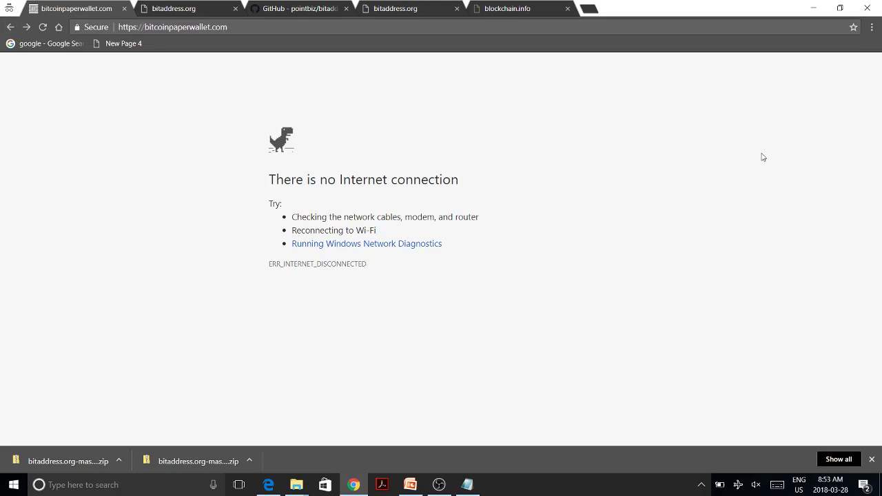
{"action": "left_click", "coordinate": [320, 8]}
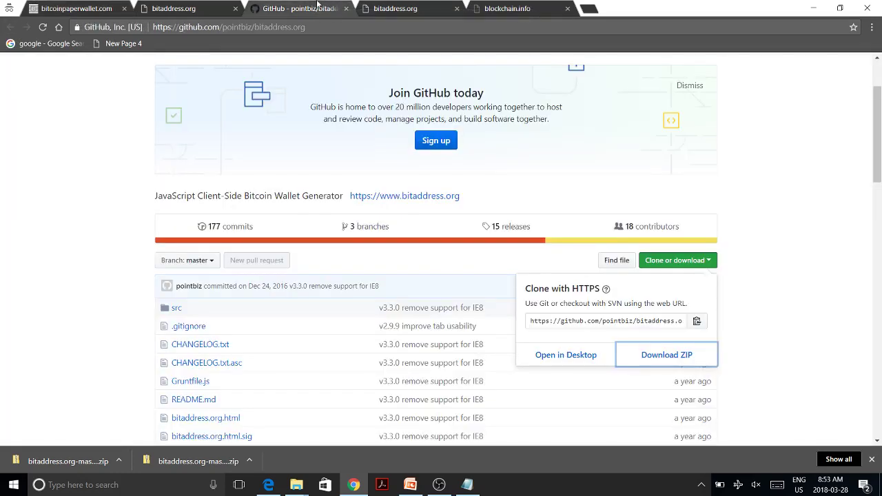